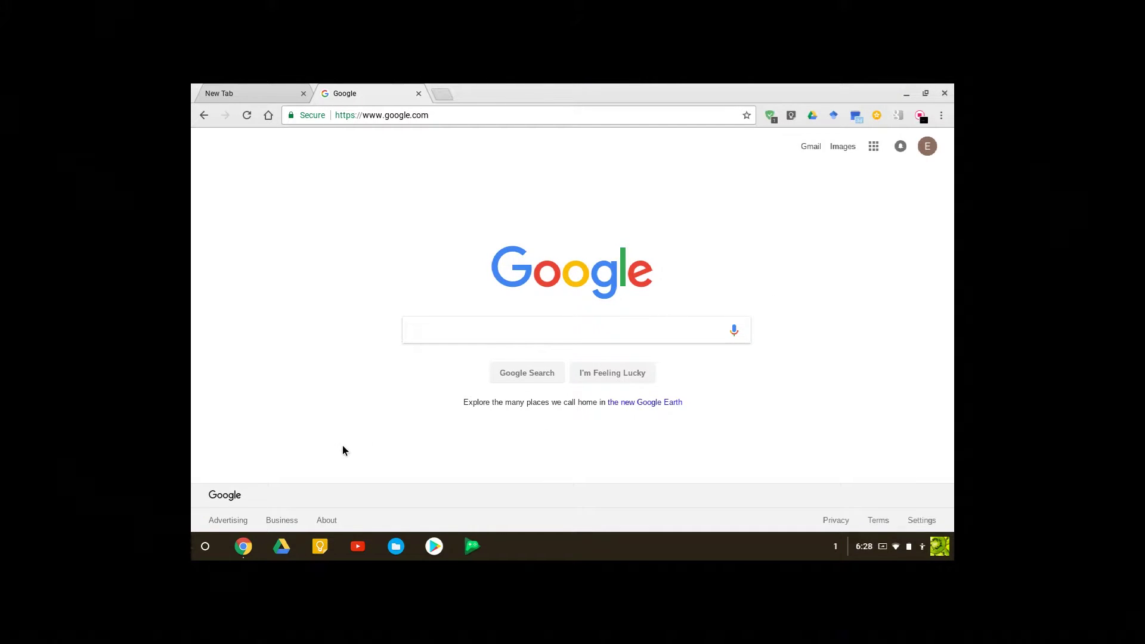
Search the app launcher for 'files'
click(207, 554)
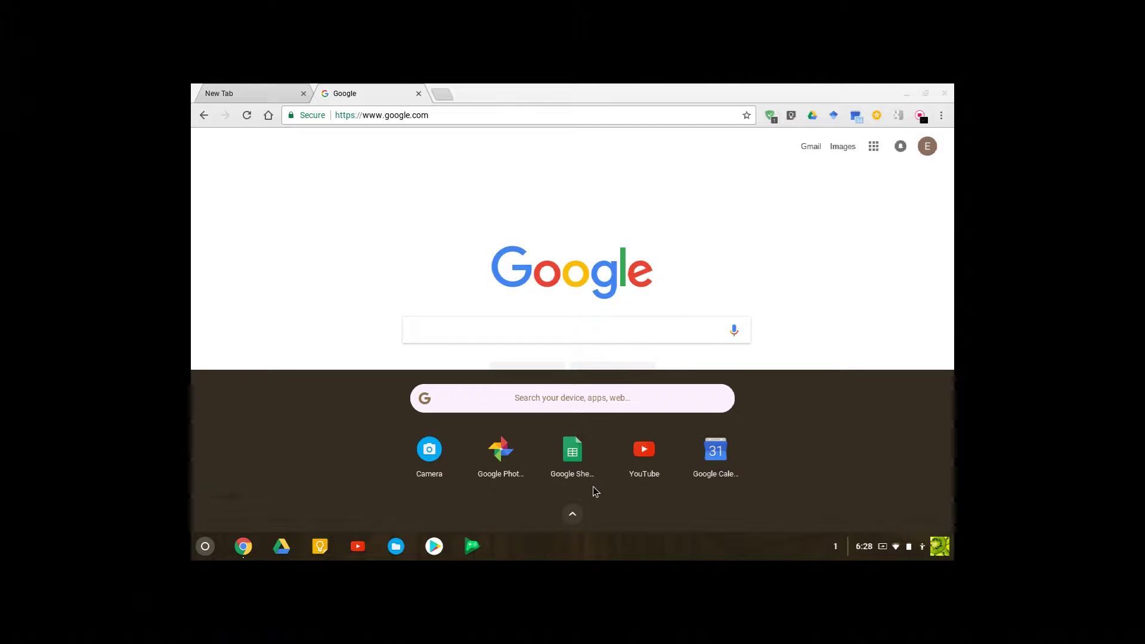
click(577, 401)
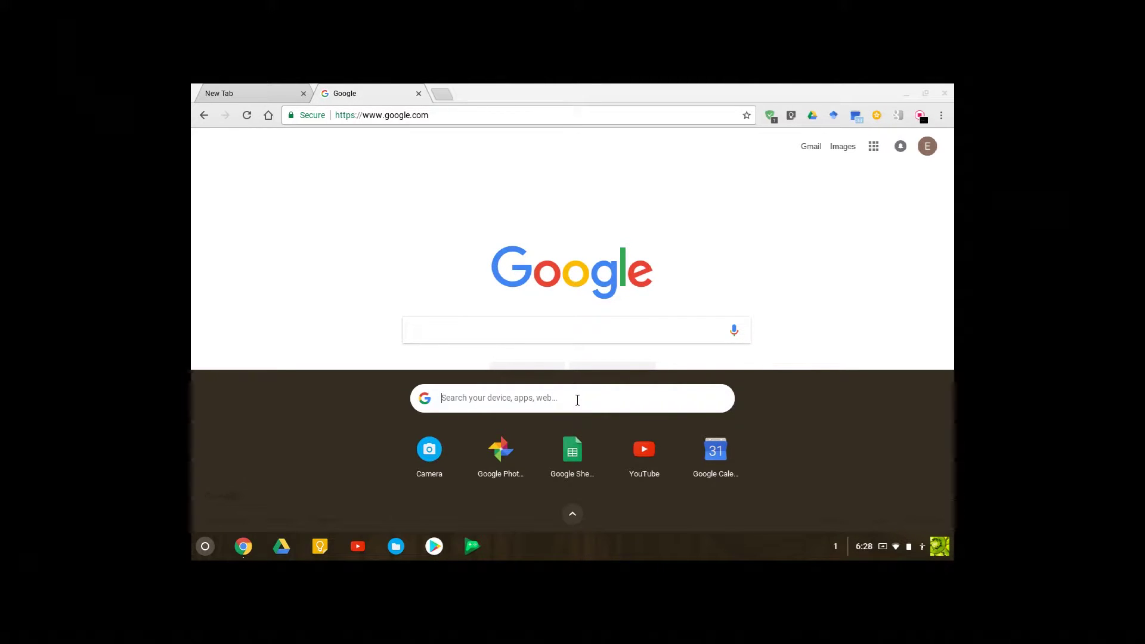
text(fil)
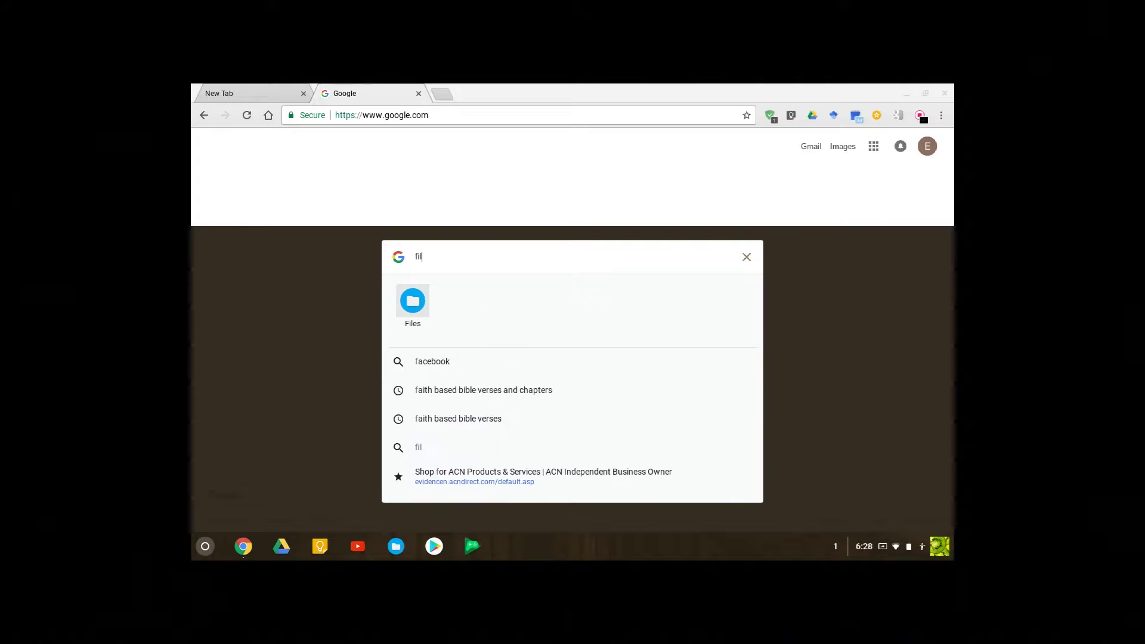
text(es)
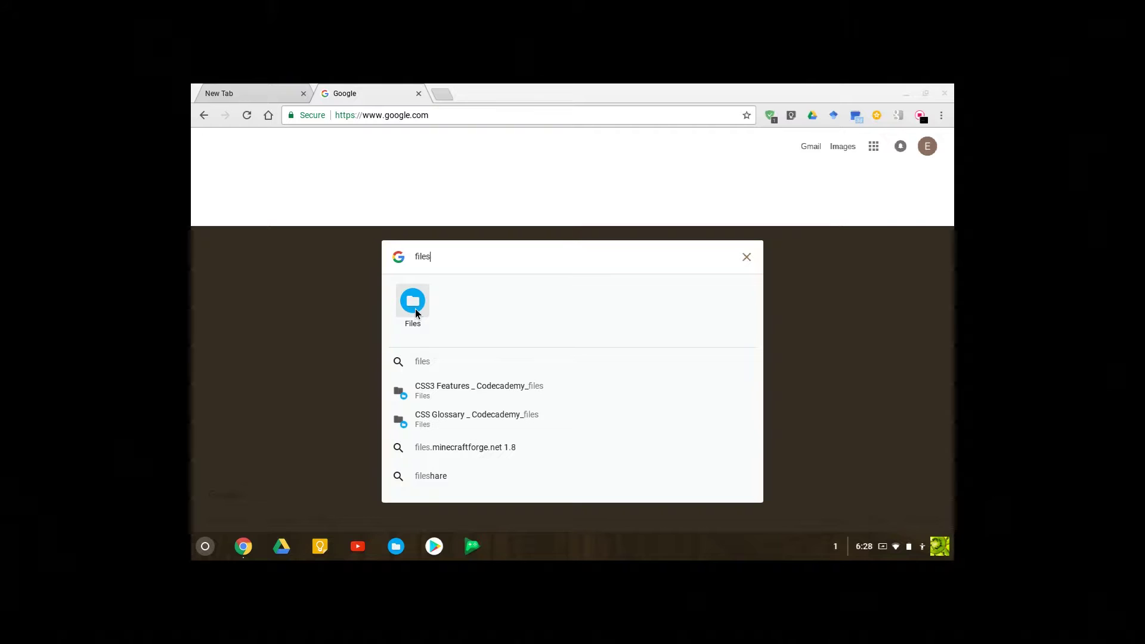
Replace the query with 'paper', close its results tab, and reopen the launcher
key(BackSpace)
key(BackSpace)
key(BackSpace)
key(BackSpace)
key(BackSpace)
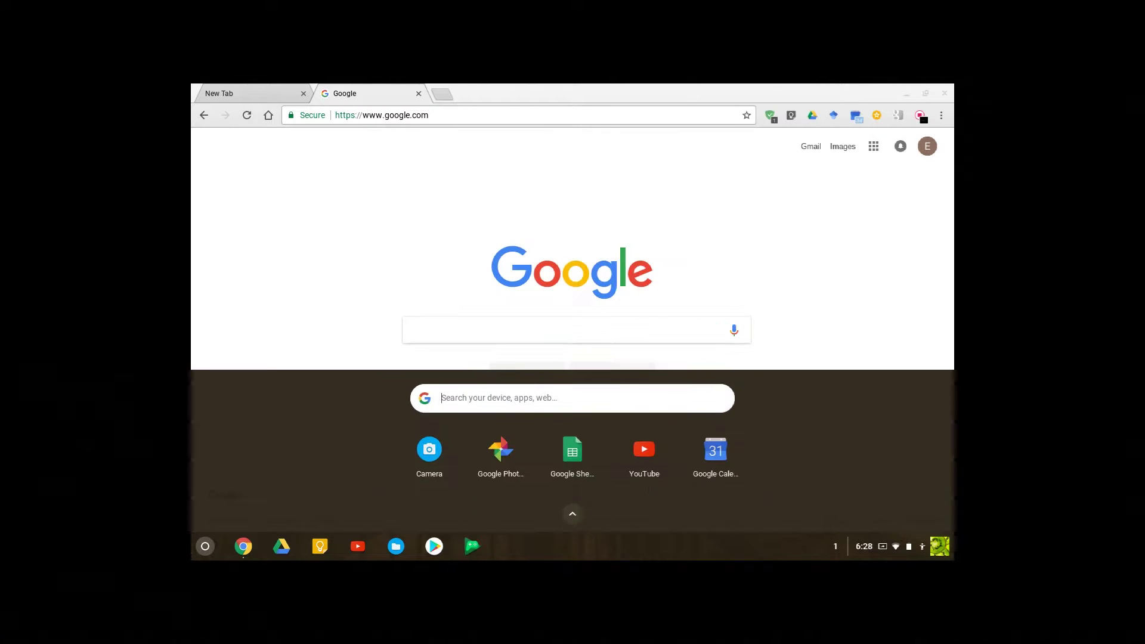
text(pap)
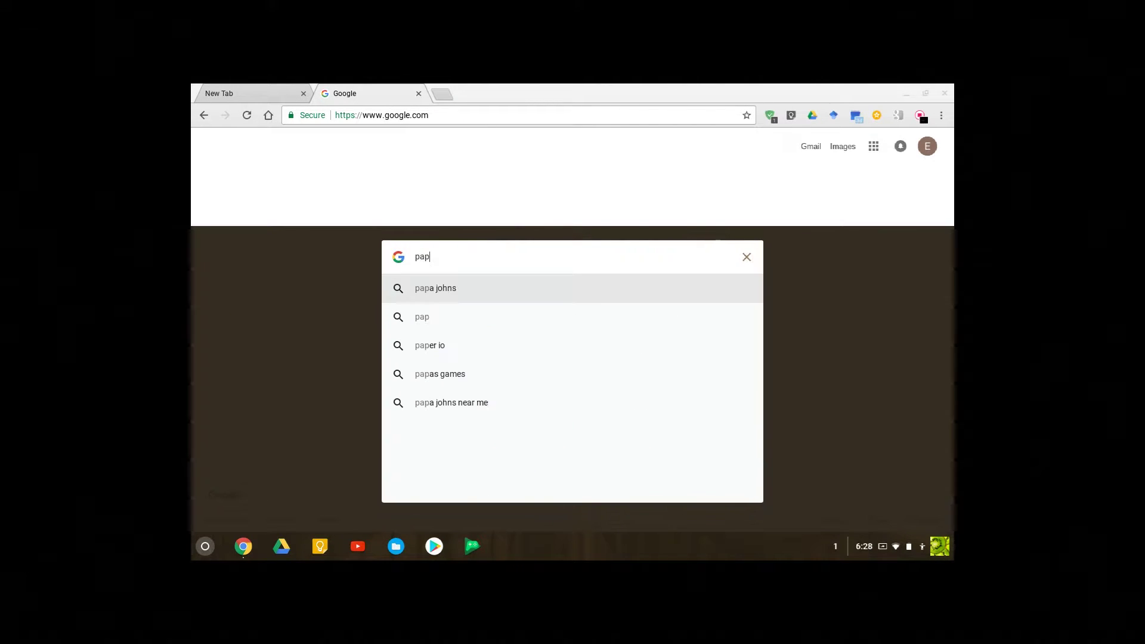
text(er)
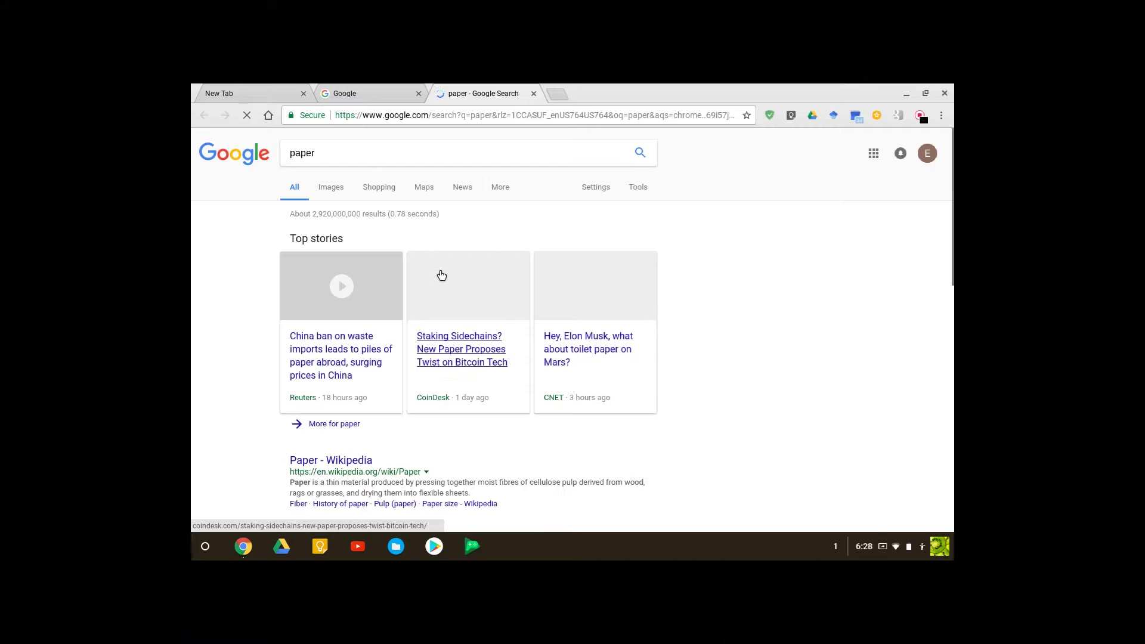
click(533, 94)
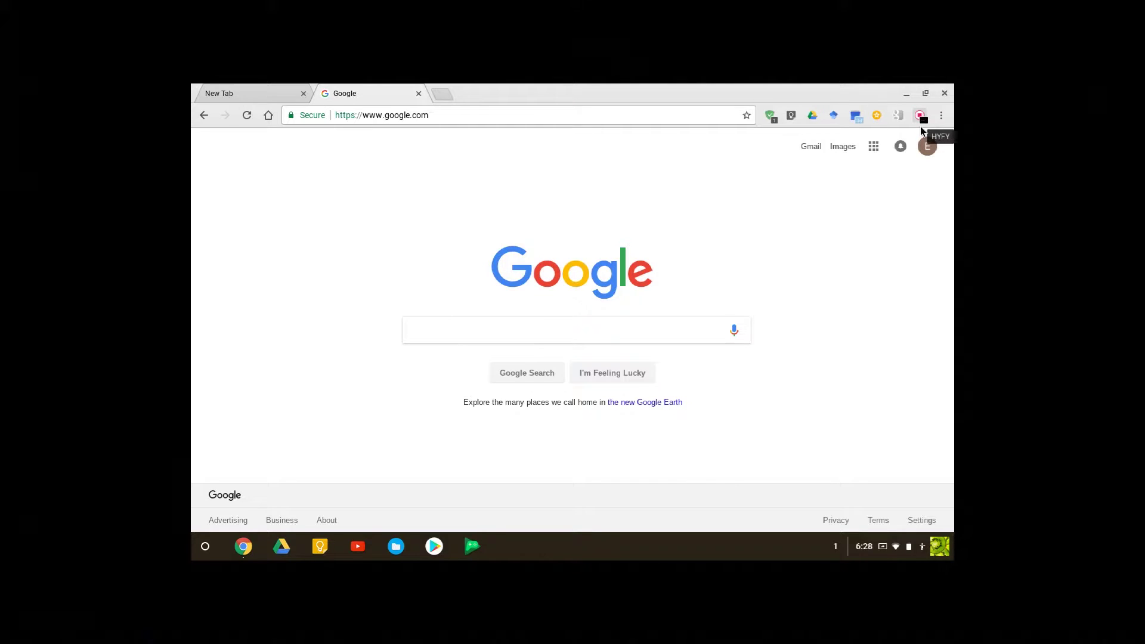
click(204, 546)
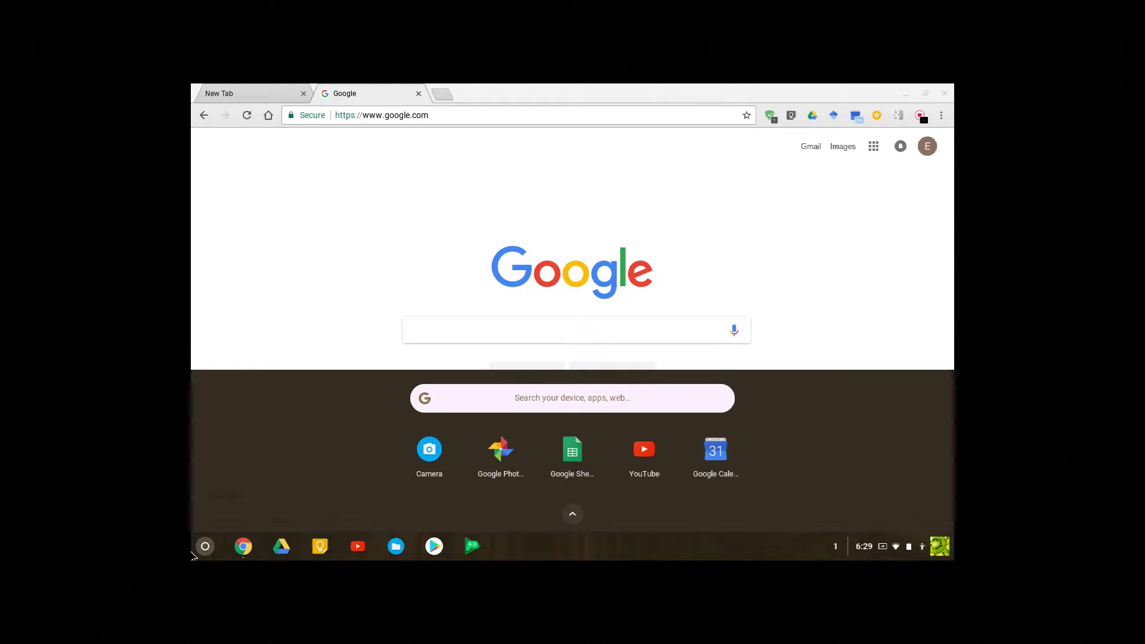
Expand All Apps, scroll between its pages, then dismiss the launcher
click(573, 515)
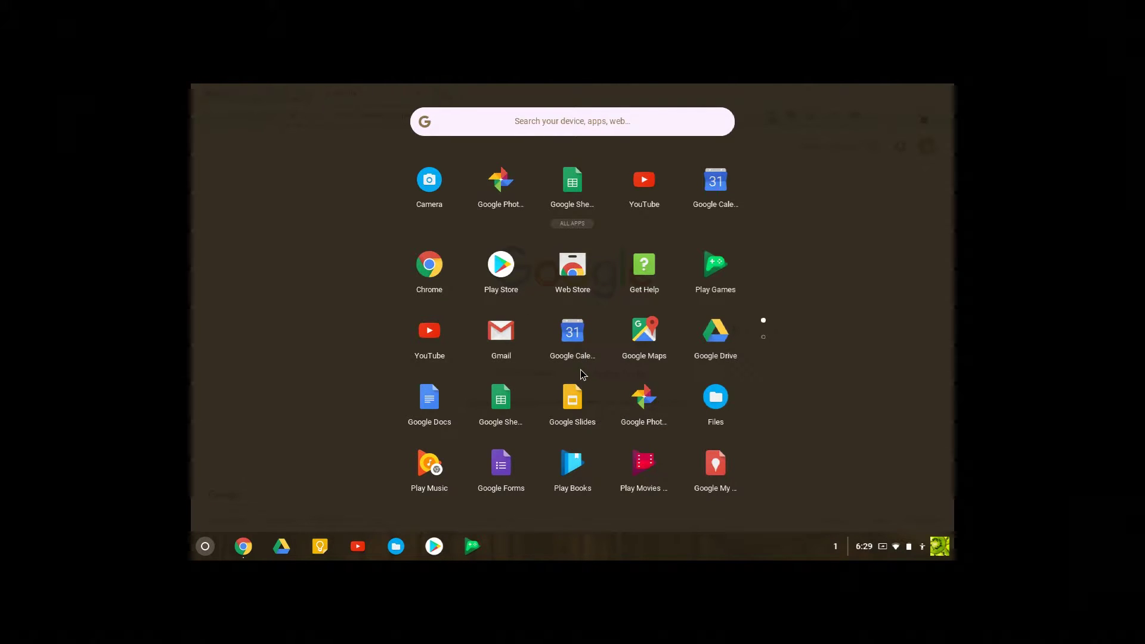
scroll(581, 373, down, 1)
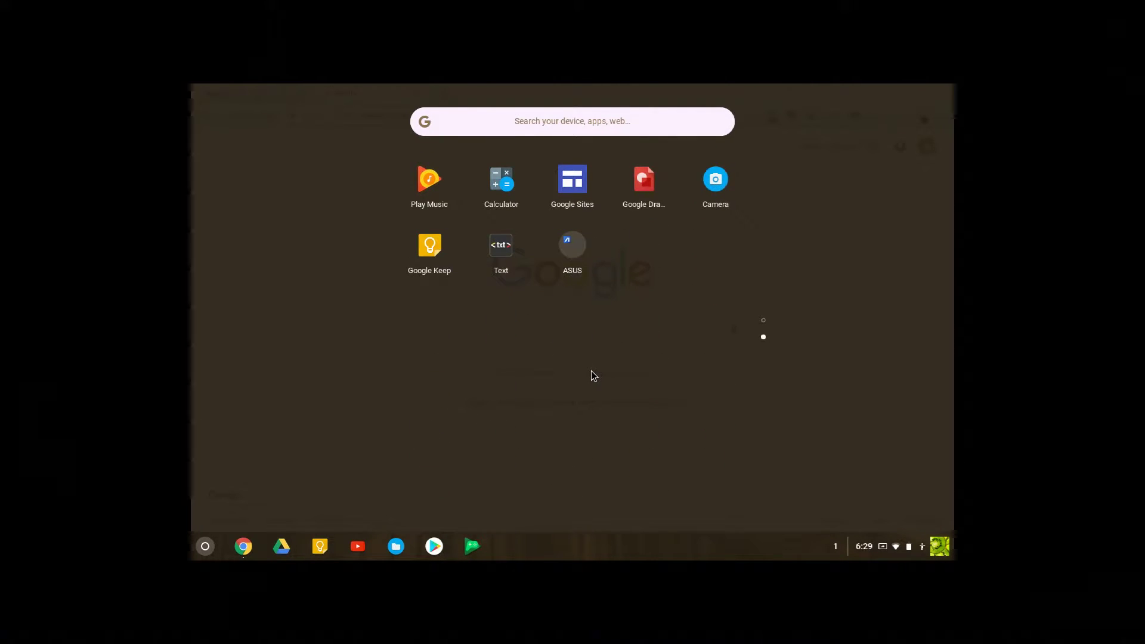
scroll(591, 374, up, 1)
scroll(592, 374, down, 1)
scroll(591, 374, up, 1)
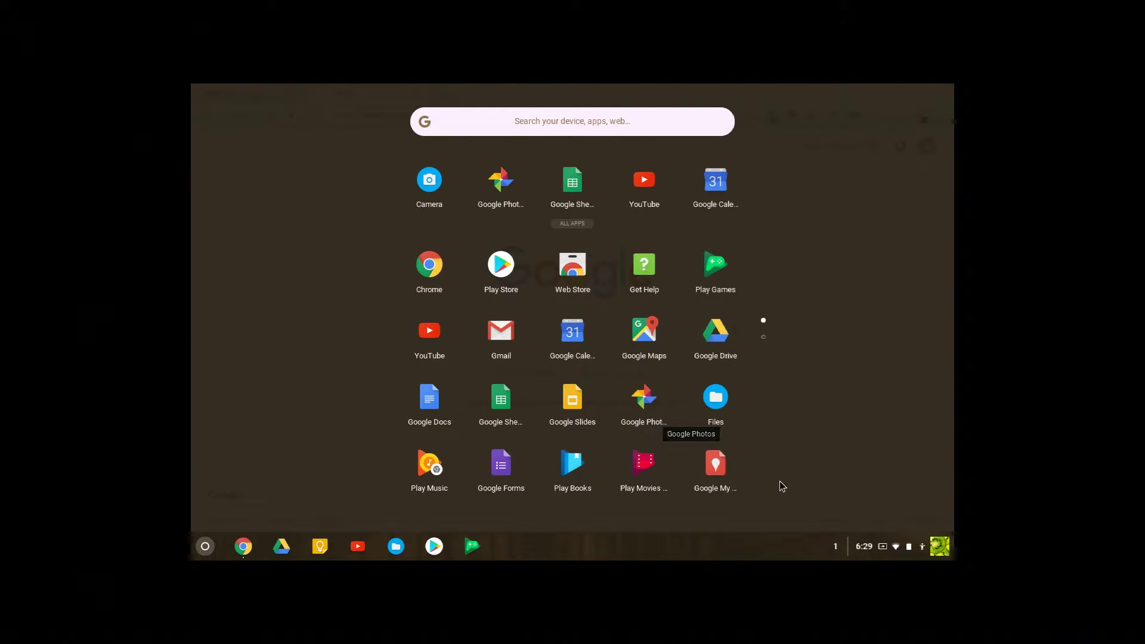
scroll(631, 455, down, 2)
scroll(633, 452, up, 2)
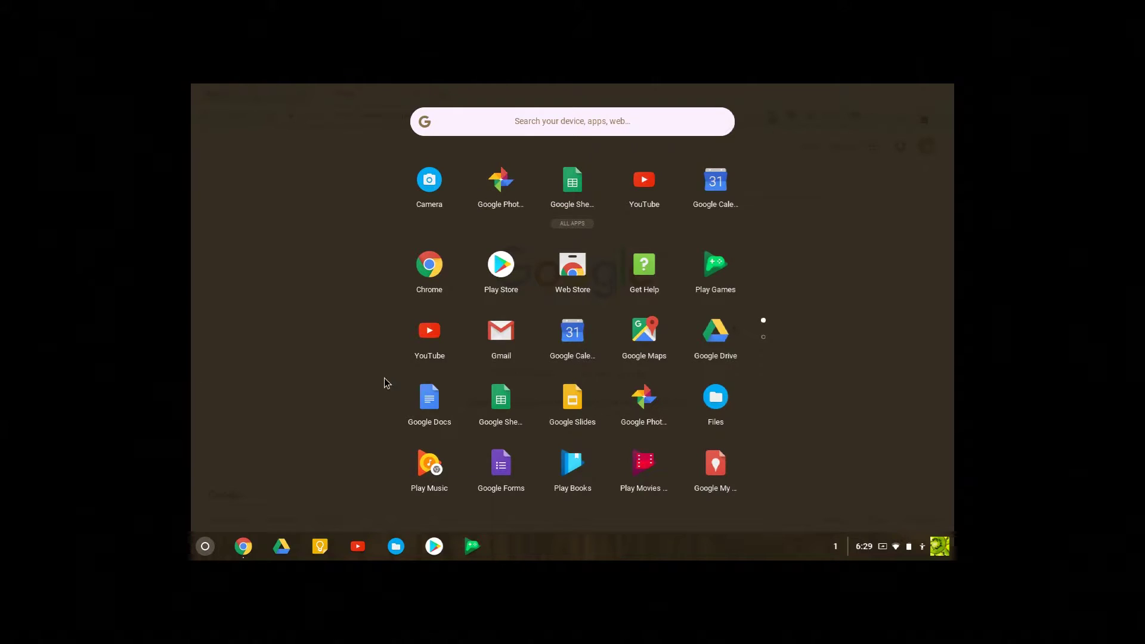
click(335, 353)
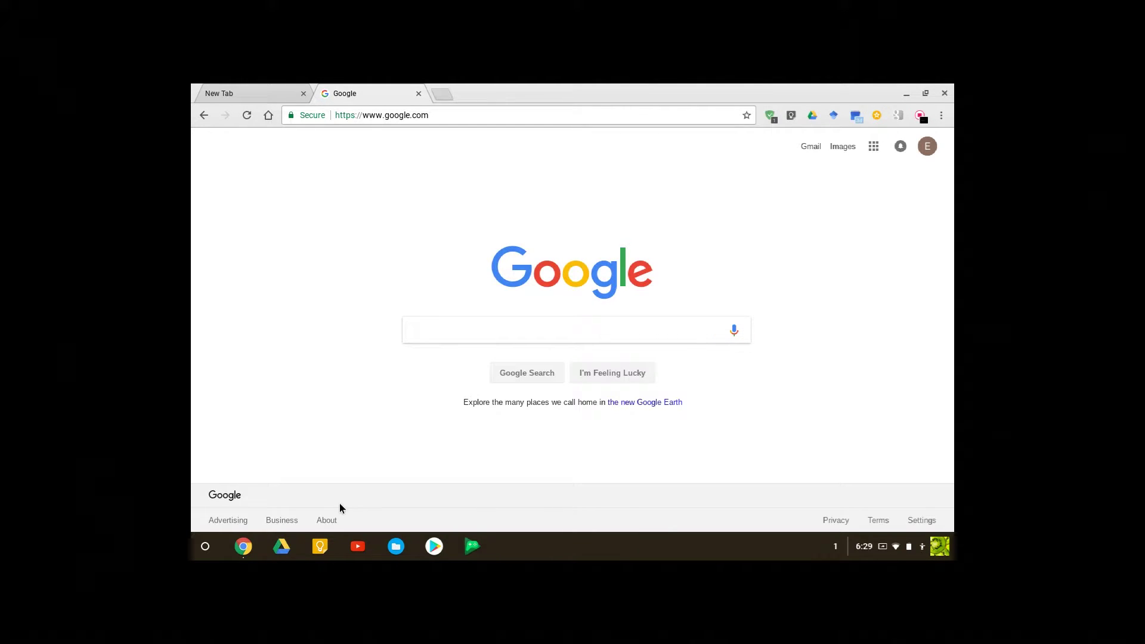
Show Gmail's options in All Apps, dismiss them, then bring up the Play Store shelf menu
click(203, 552)
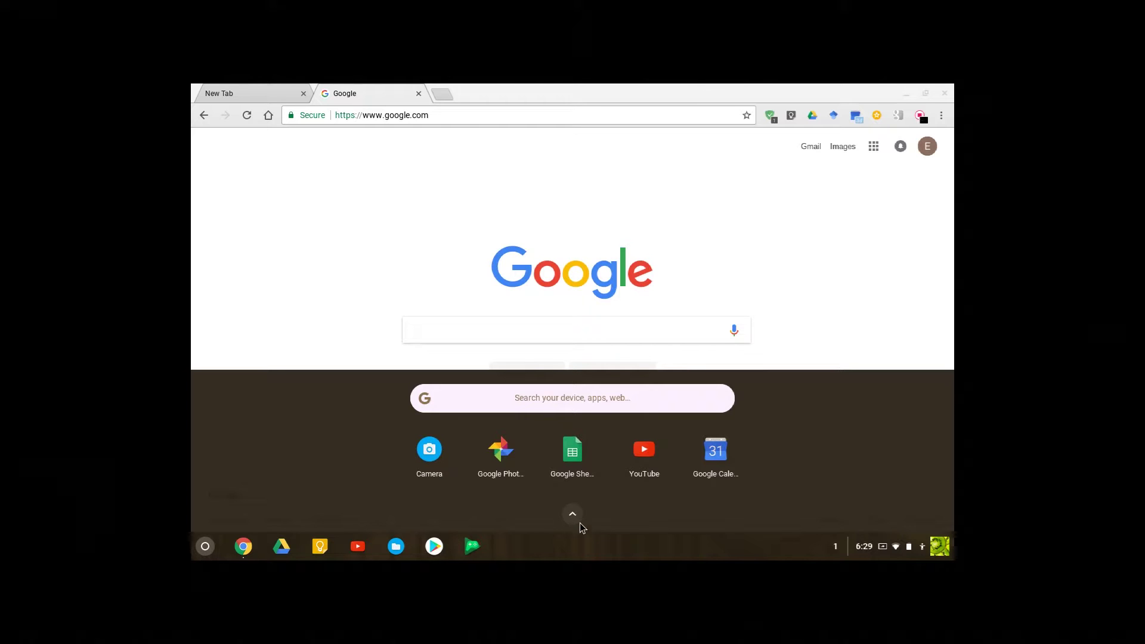
click(573, 518)
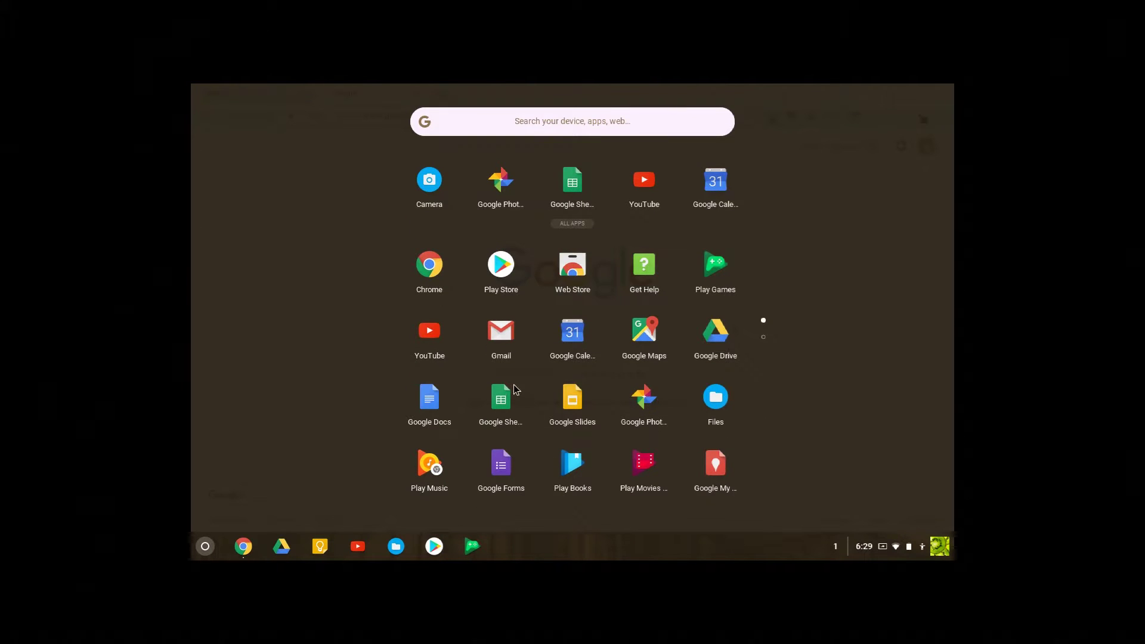
right_click(500, 343)
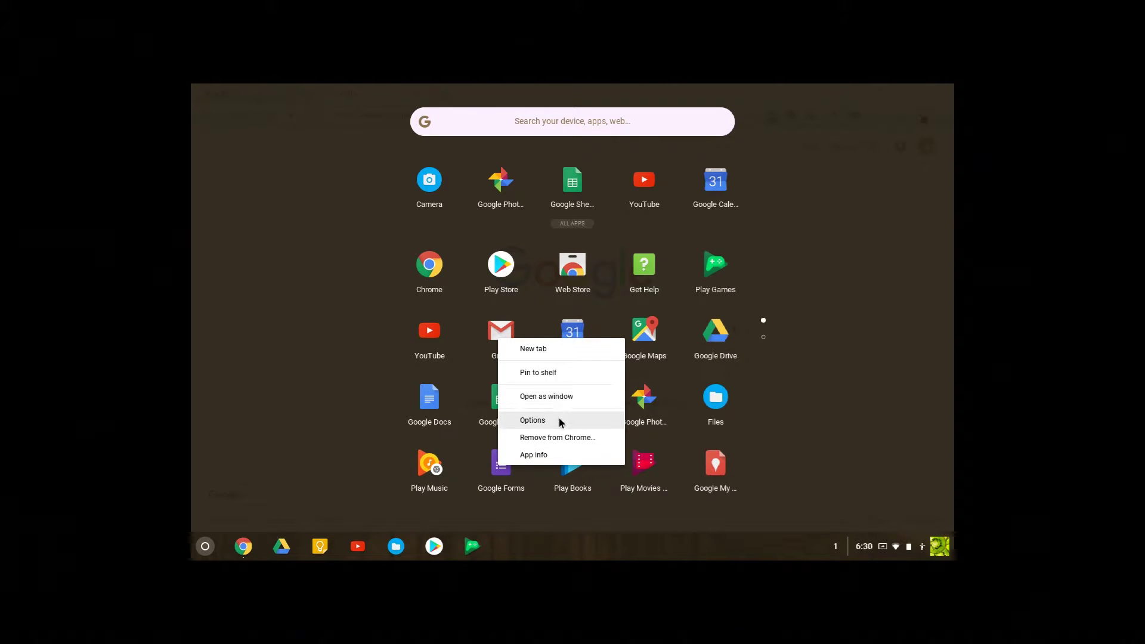
click(336, 437)
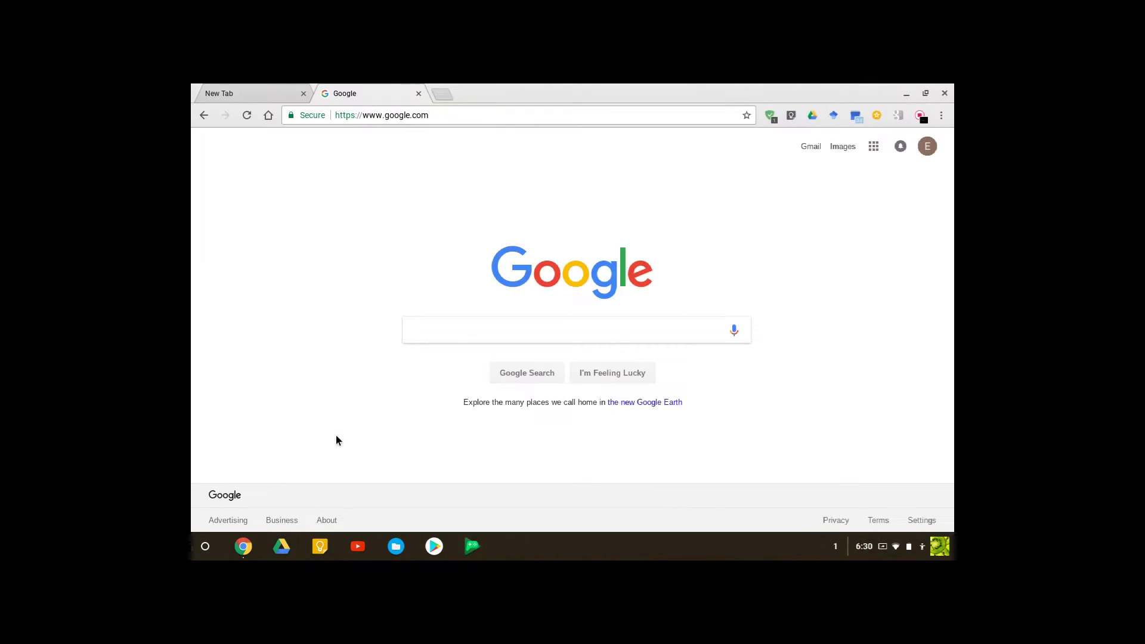
right_click(434, 547)
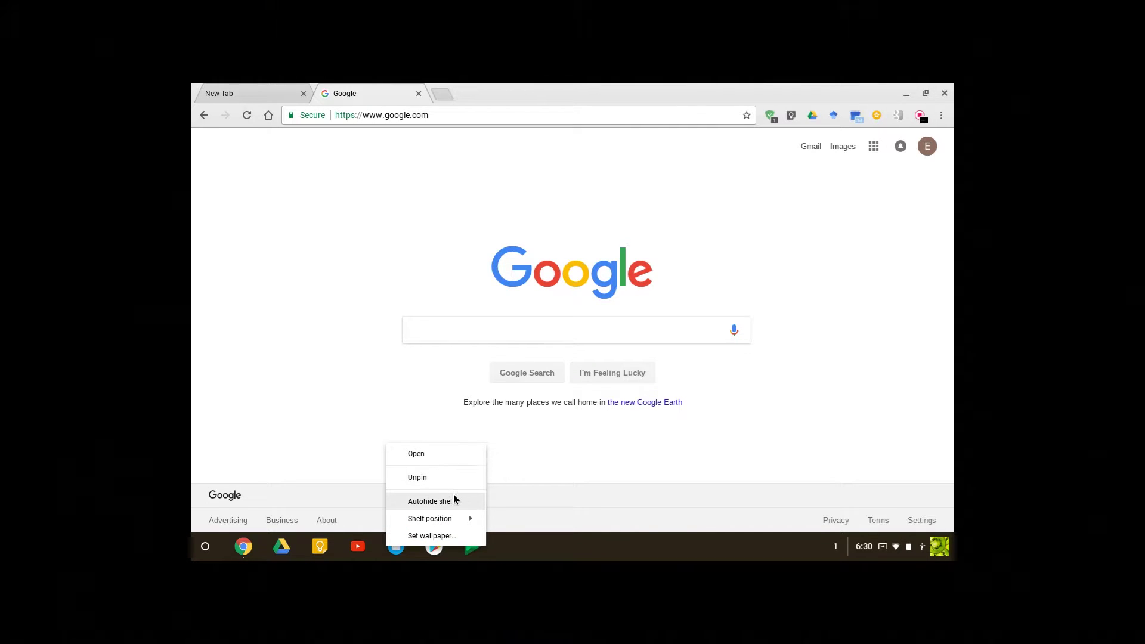
mouse_move(442, 520)
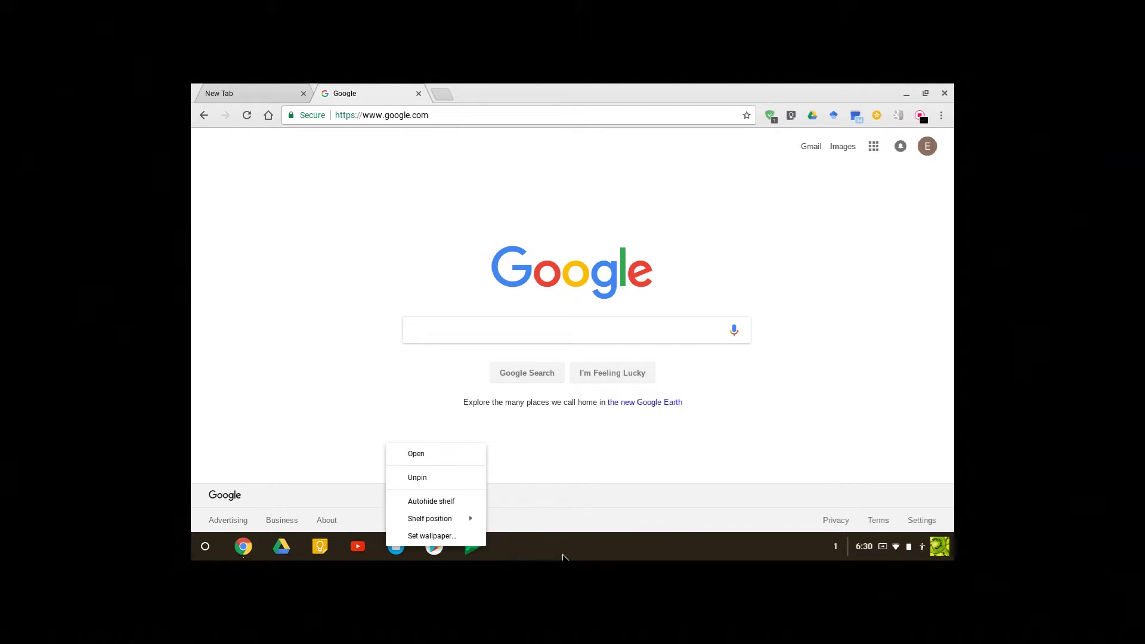
Open the system tray, view pending notifications, then return to the status menu
click(562, 555)
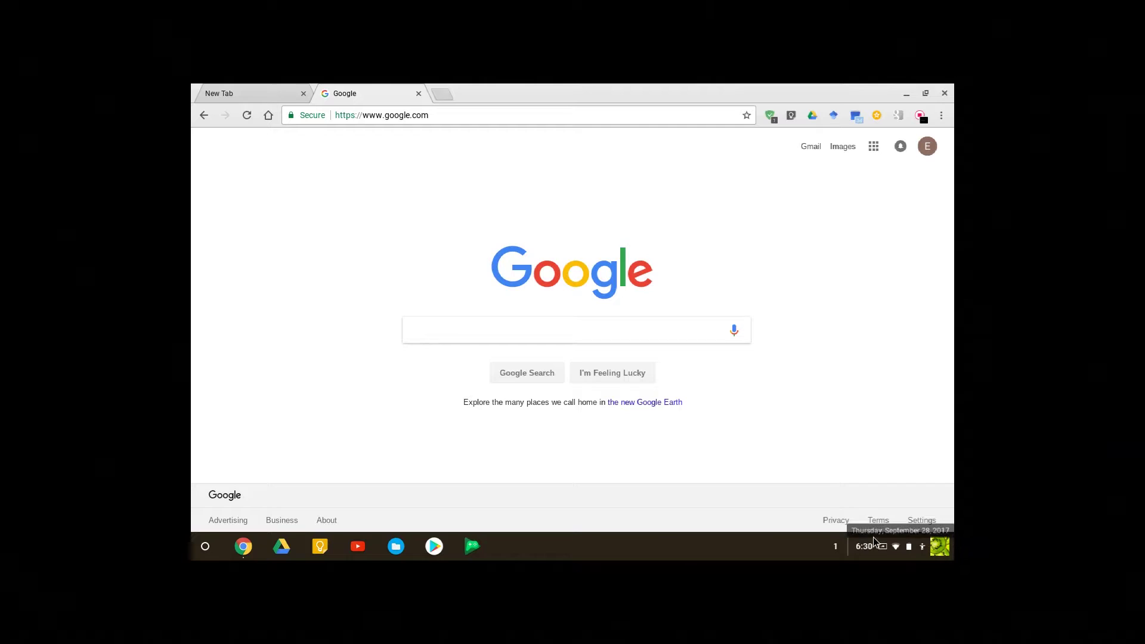
click(914, 549)
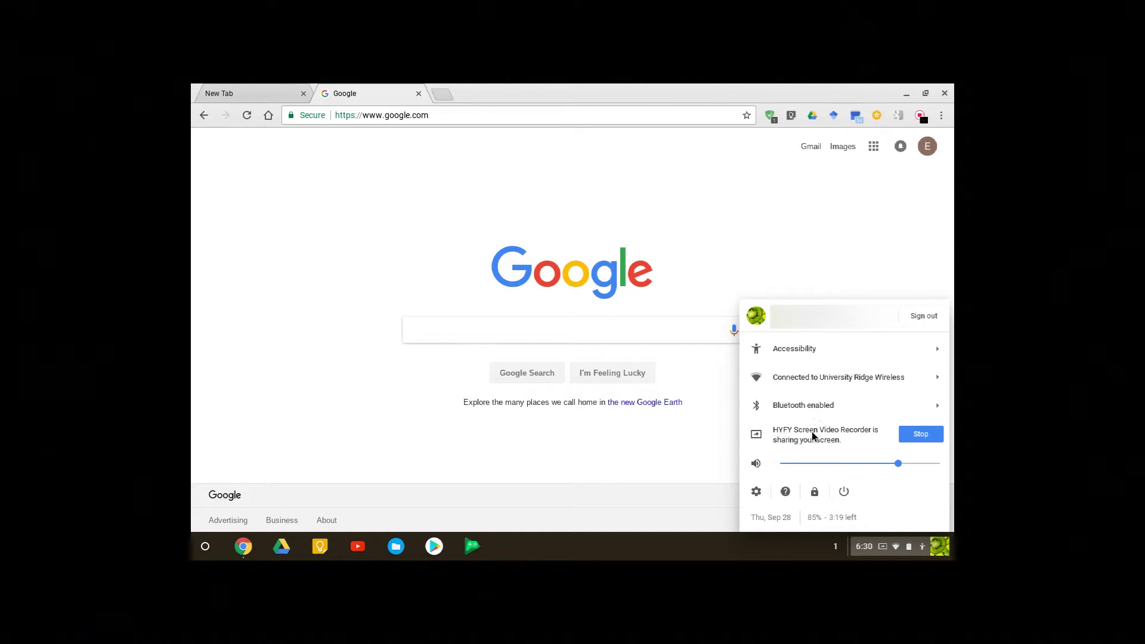
click(834, 548)
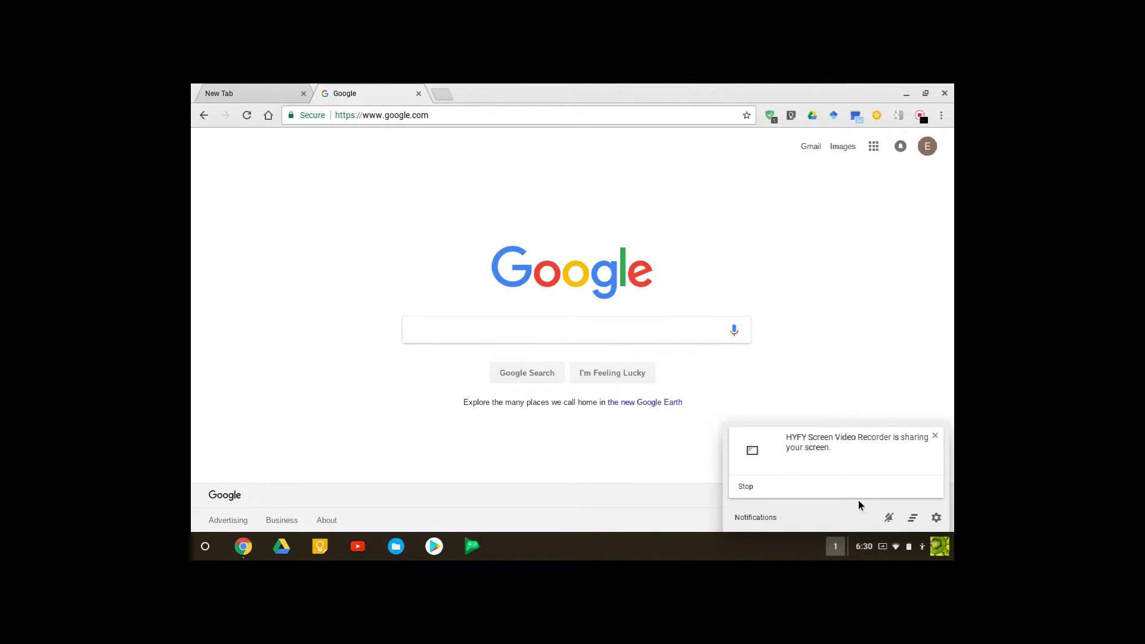
click(905, 554)
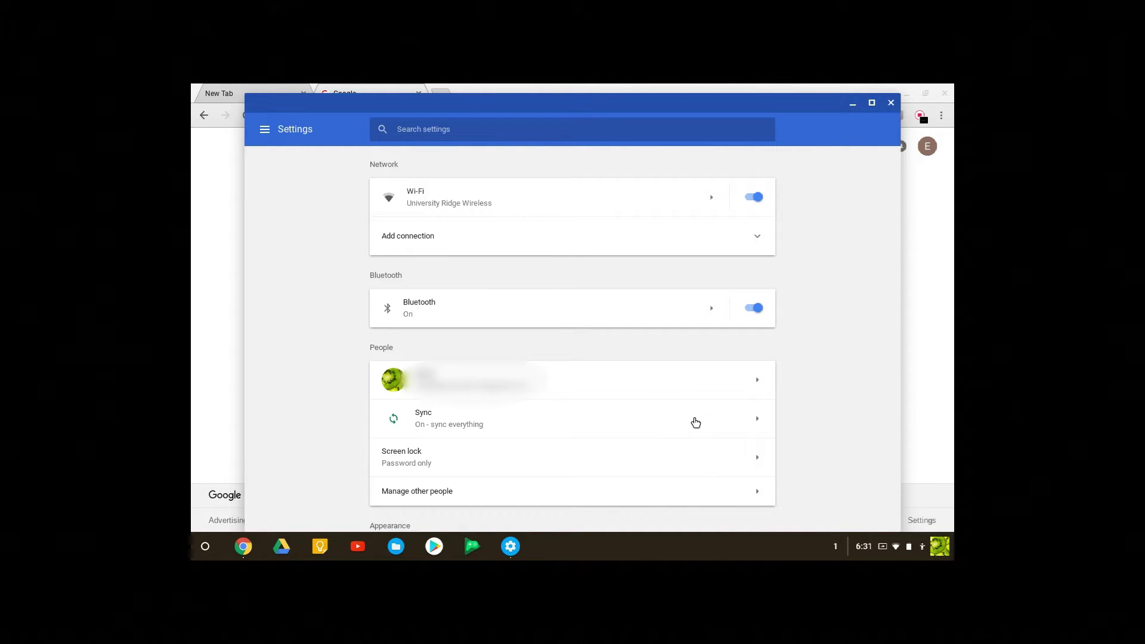
Scroll down Settings to the Google Play Store section
scroll(688, 427, down, 2)
scroll(684, 435, down, 8)
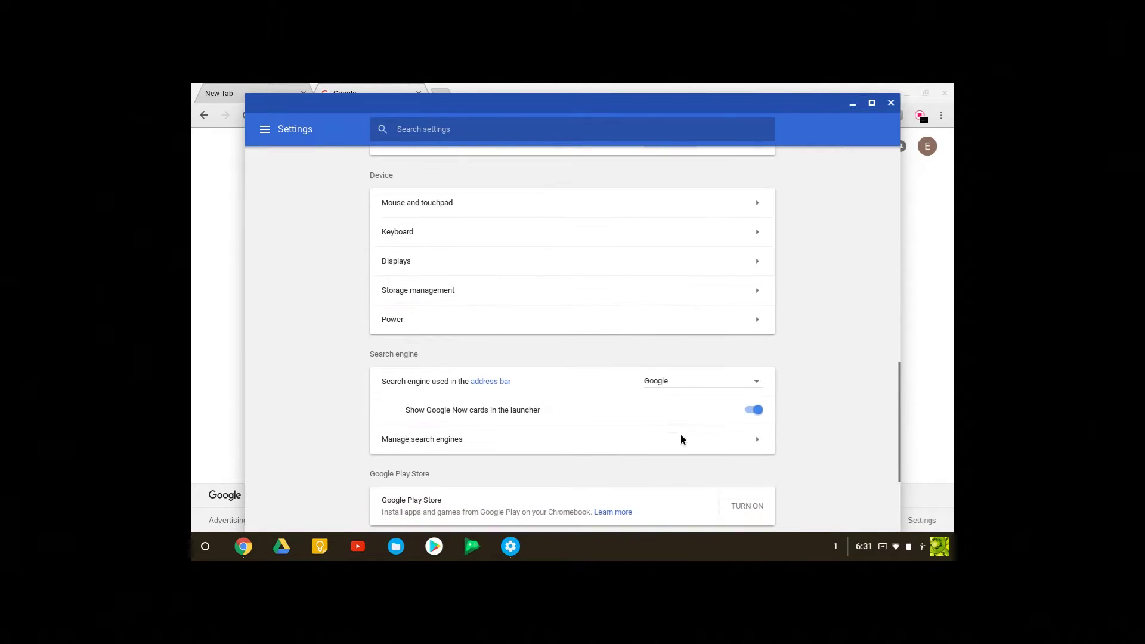
scroll(682, 439, down, 5)
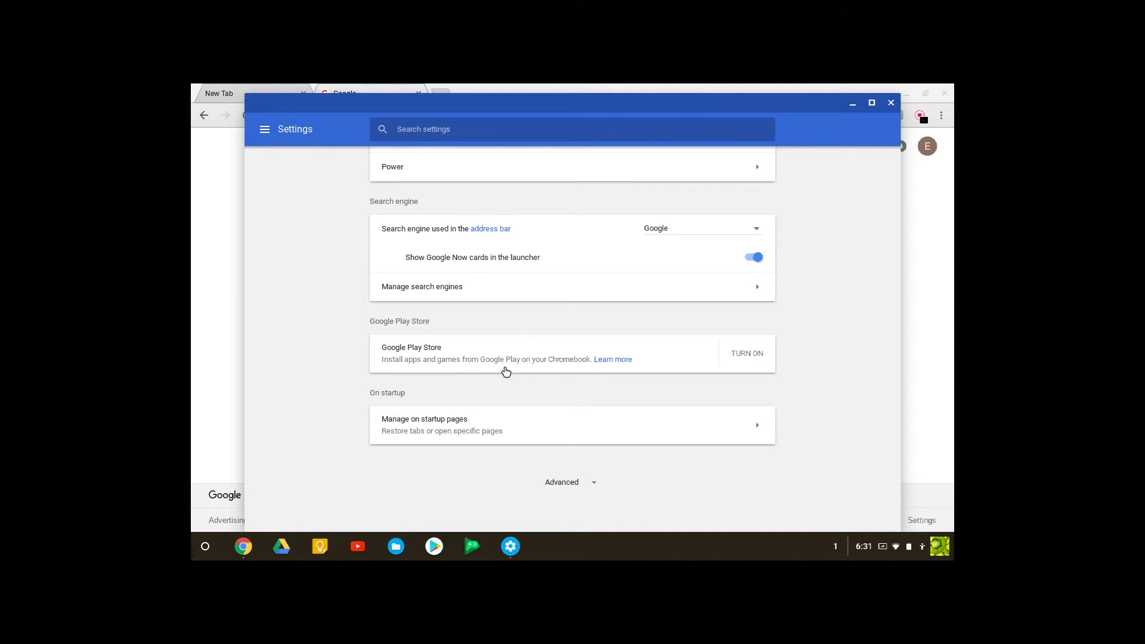
Turn on Google Play Store and agree to its Terms of Service
click(749, 356)
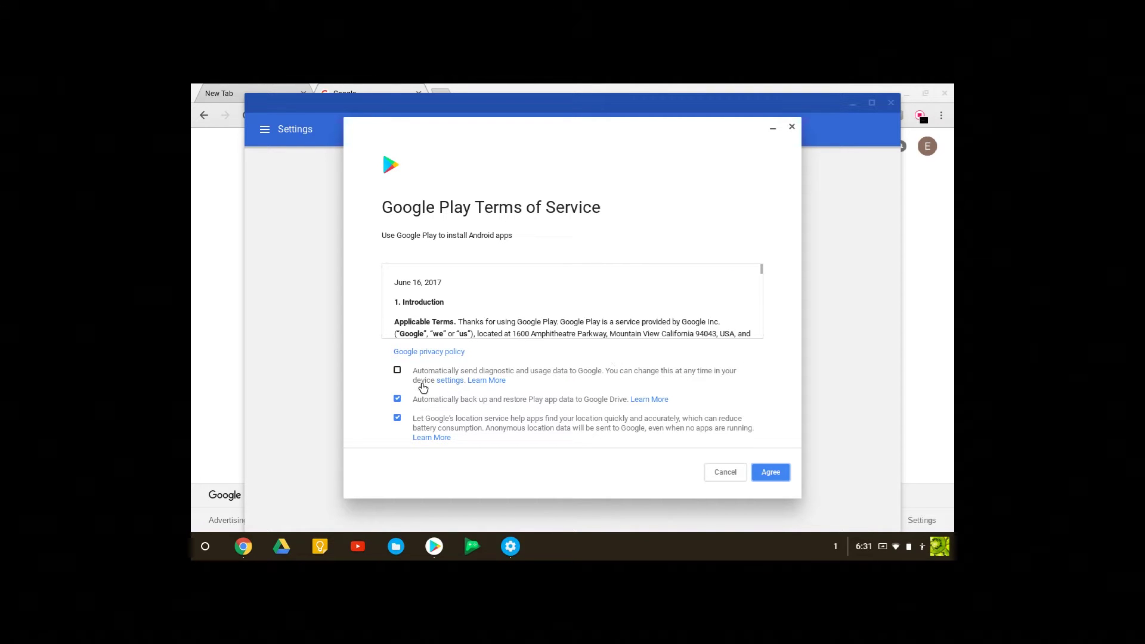
click(771, 475)
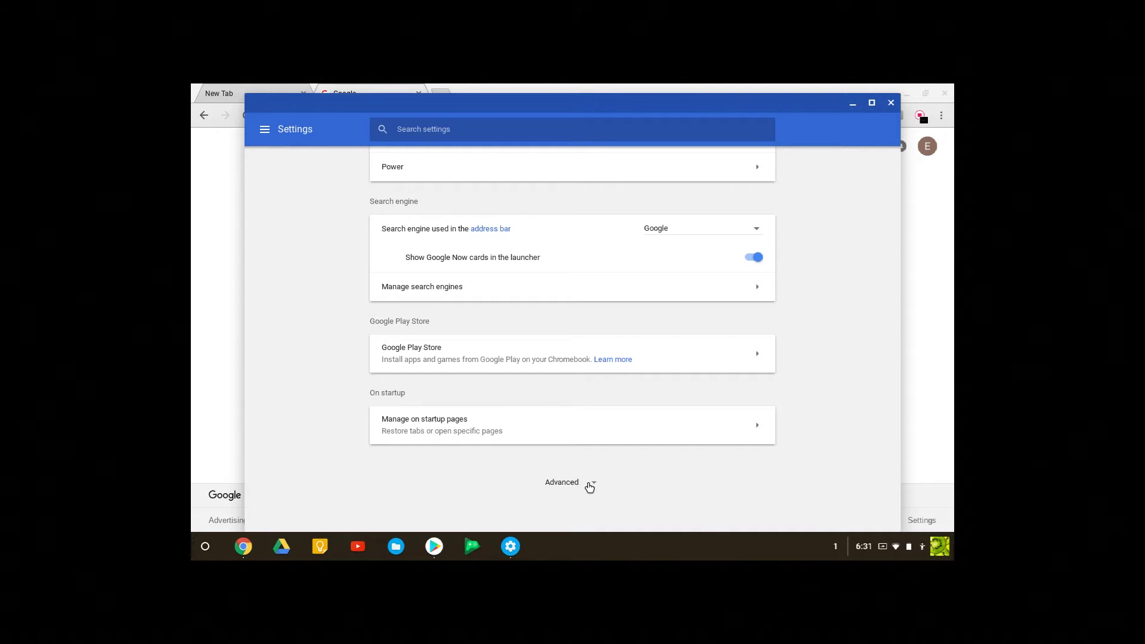
Expand Advanced settings and scroll through sections down to Reset
click(589, 487)
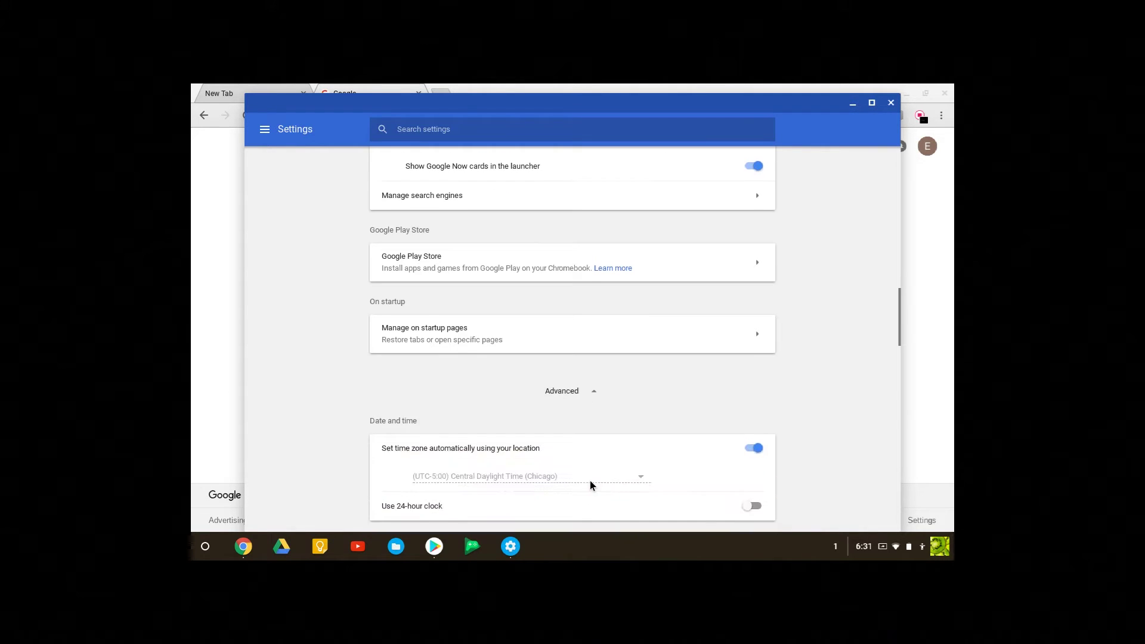
scroll(589, 484, down, 3)
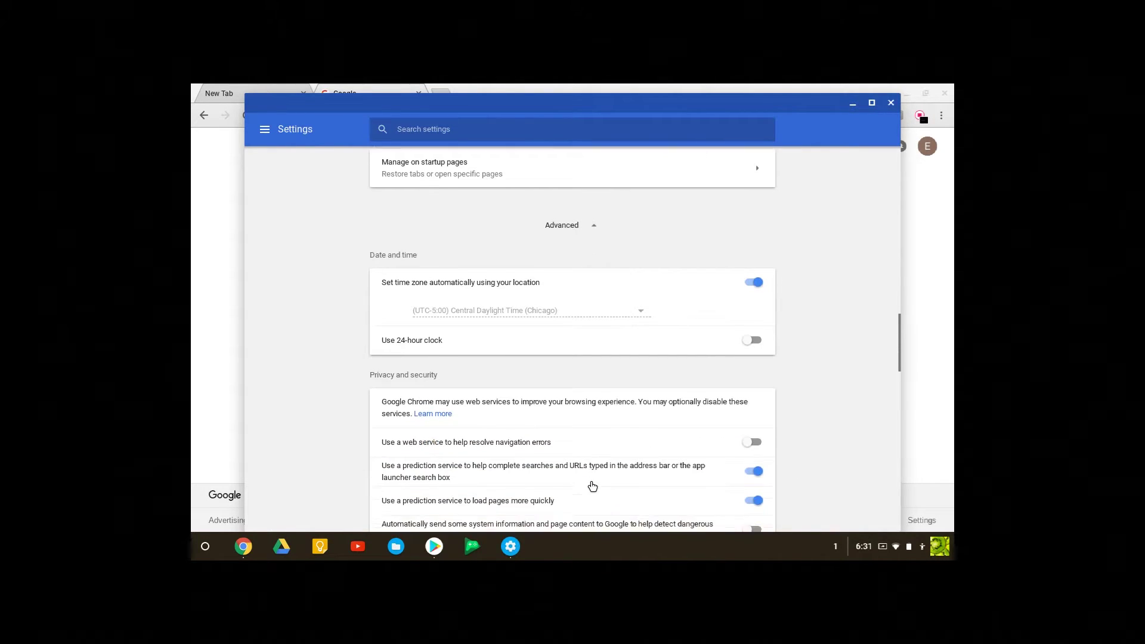
scroll(592, 486, down, 6)
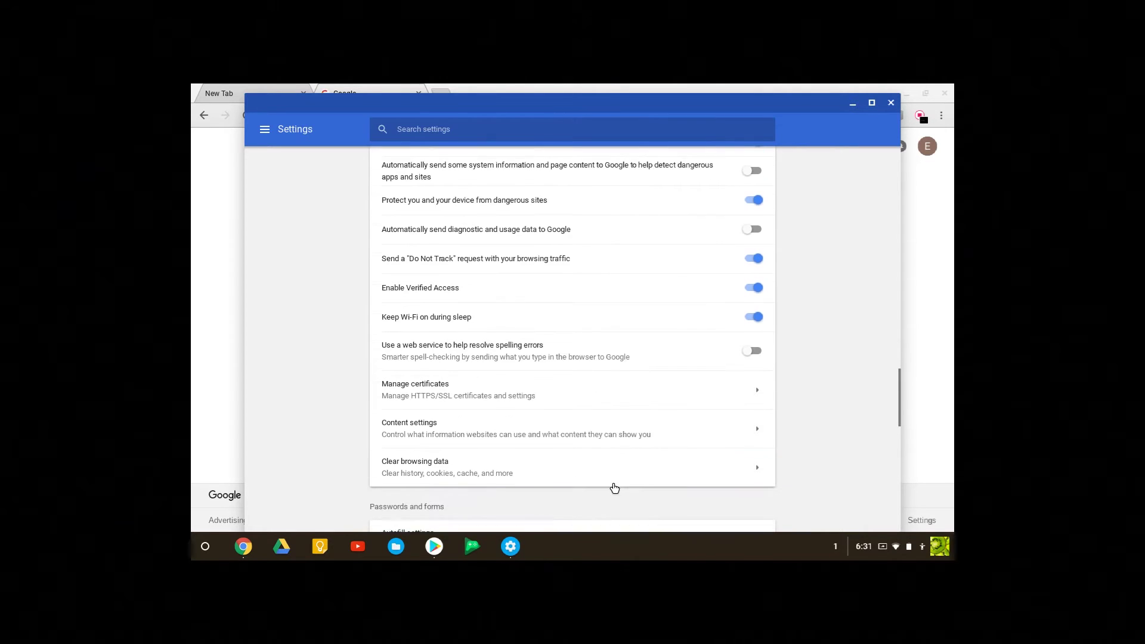
scroll(614, 488, down, 4)
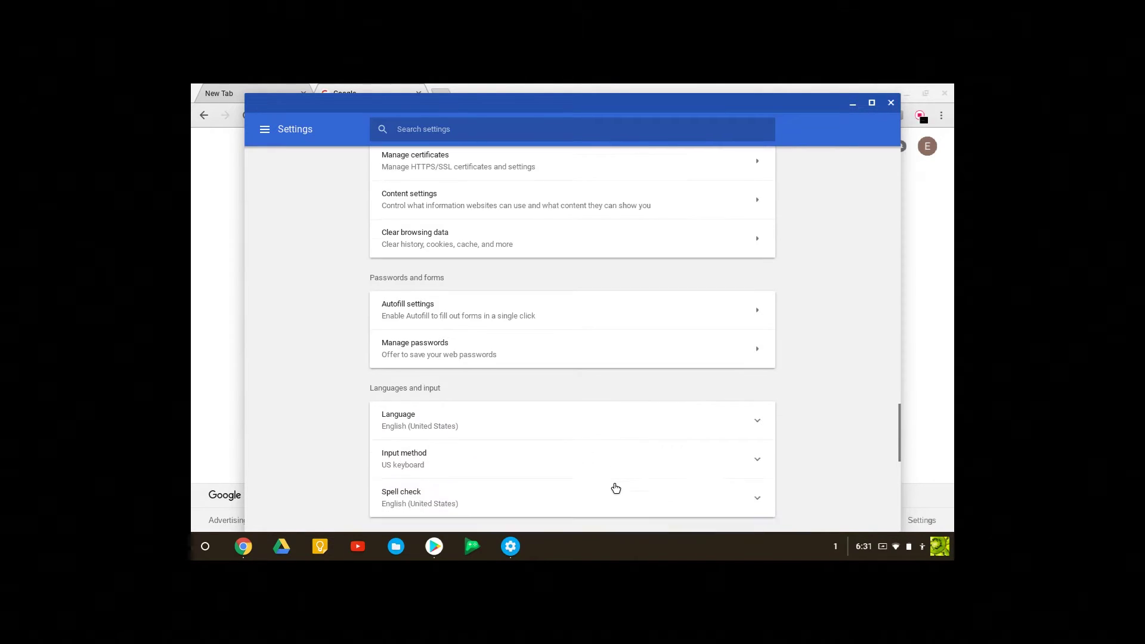
scroll(615, 488, down, 4)
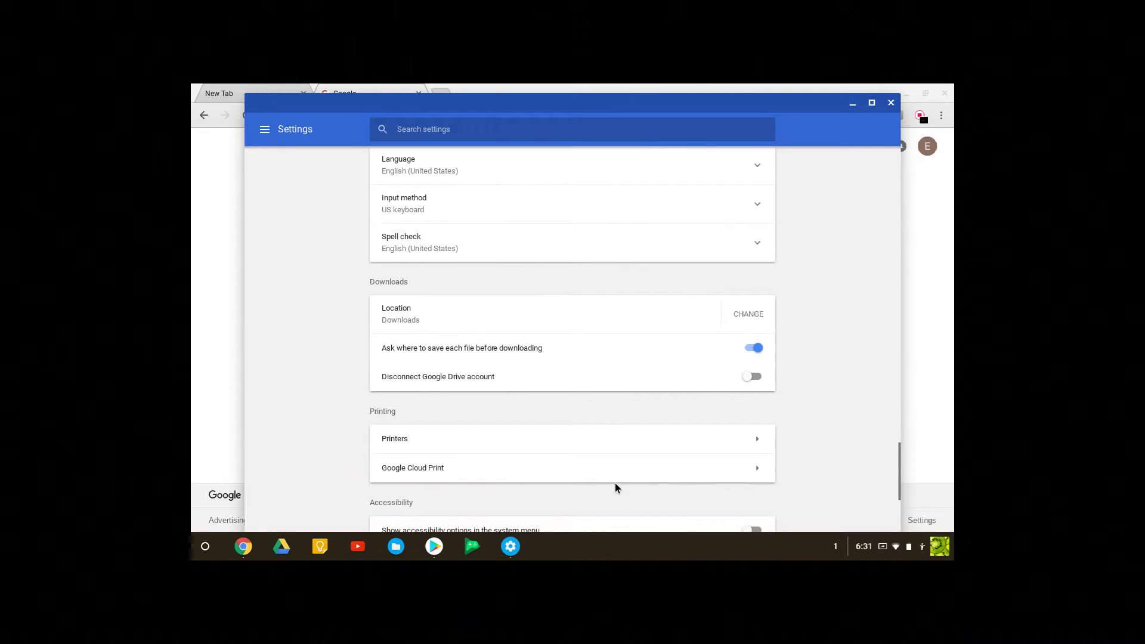
scroll(616, 487, down, 3)
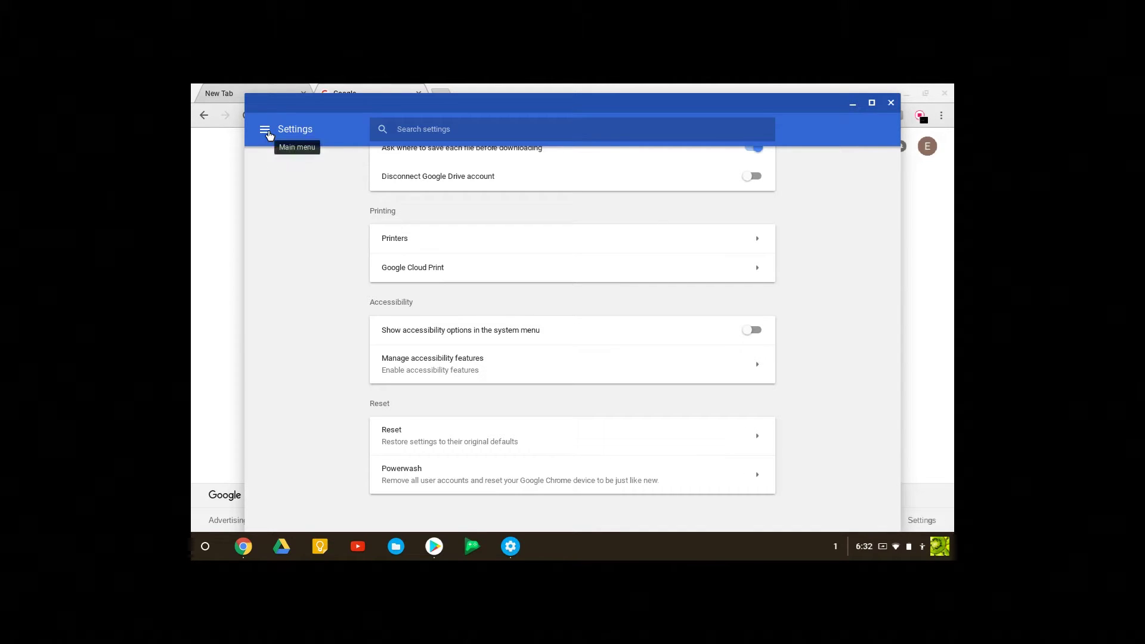
Browse the Settings main-menu section list, then close it
click(265, 129)
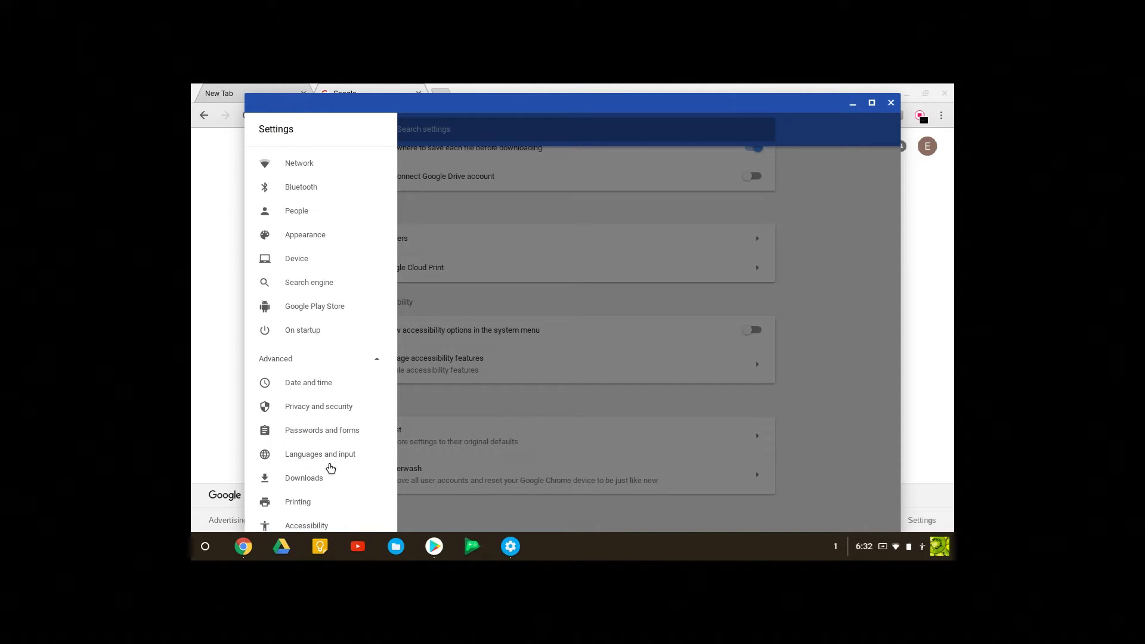
scroll(330, 468, down, 2)
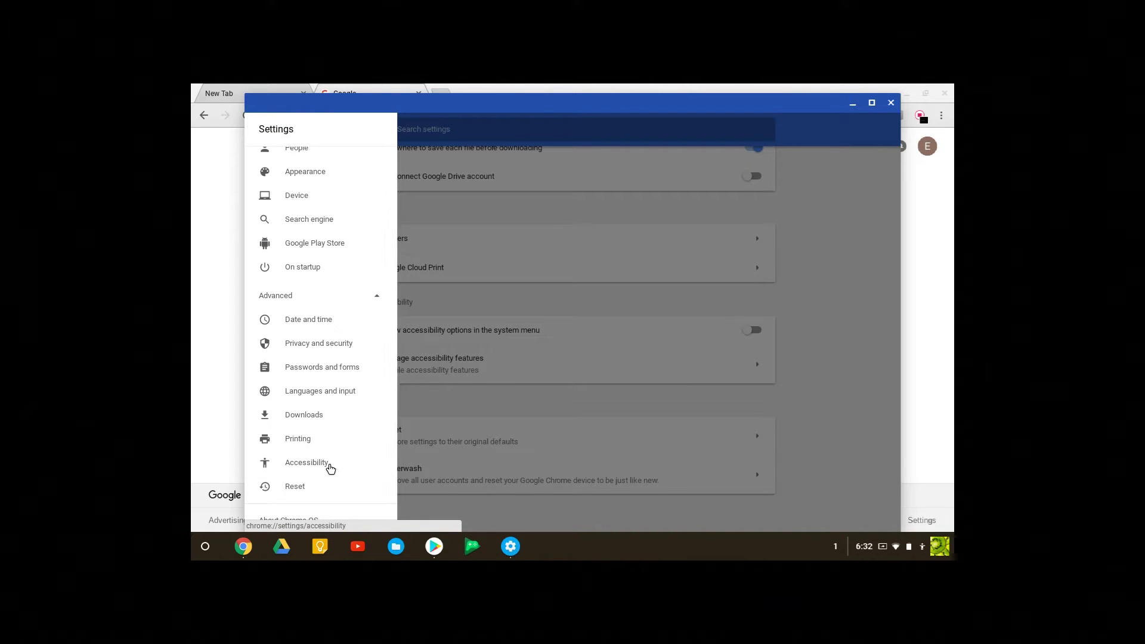
scroll(330, 468, up, 2)
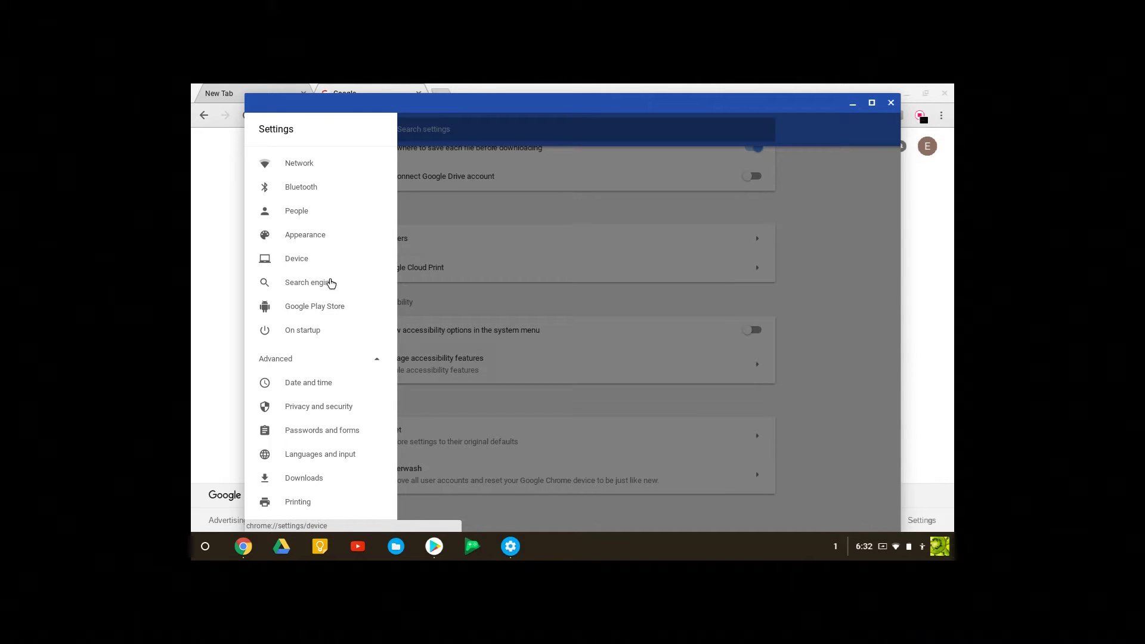
scroll(329, 483, down, 2)
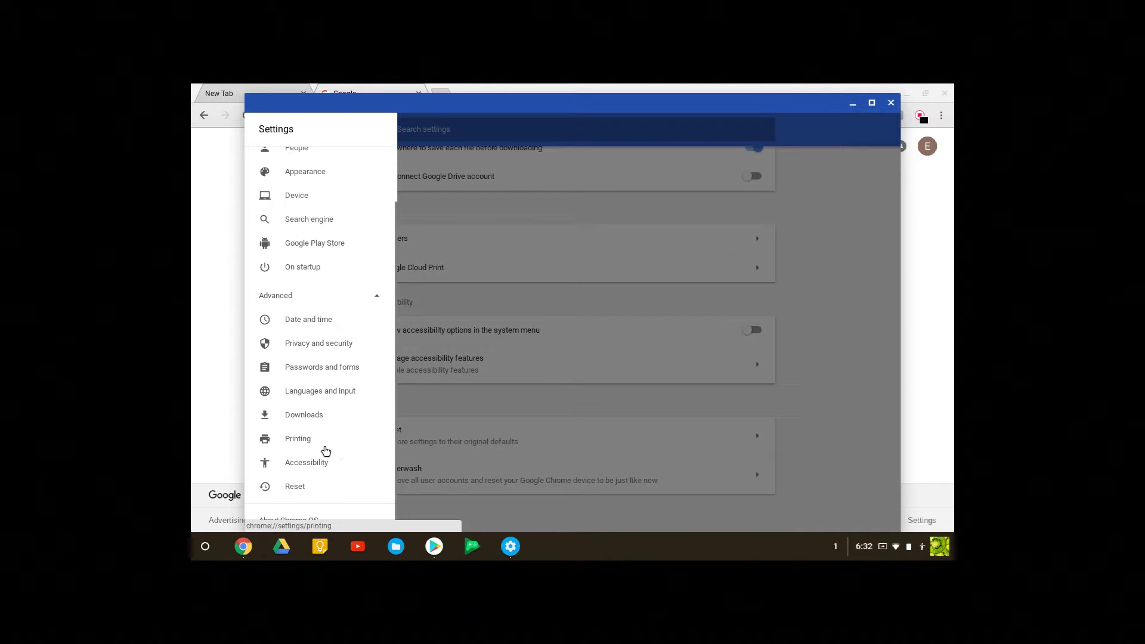
scroll(327, 457, up, 2)
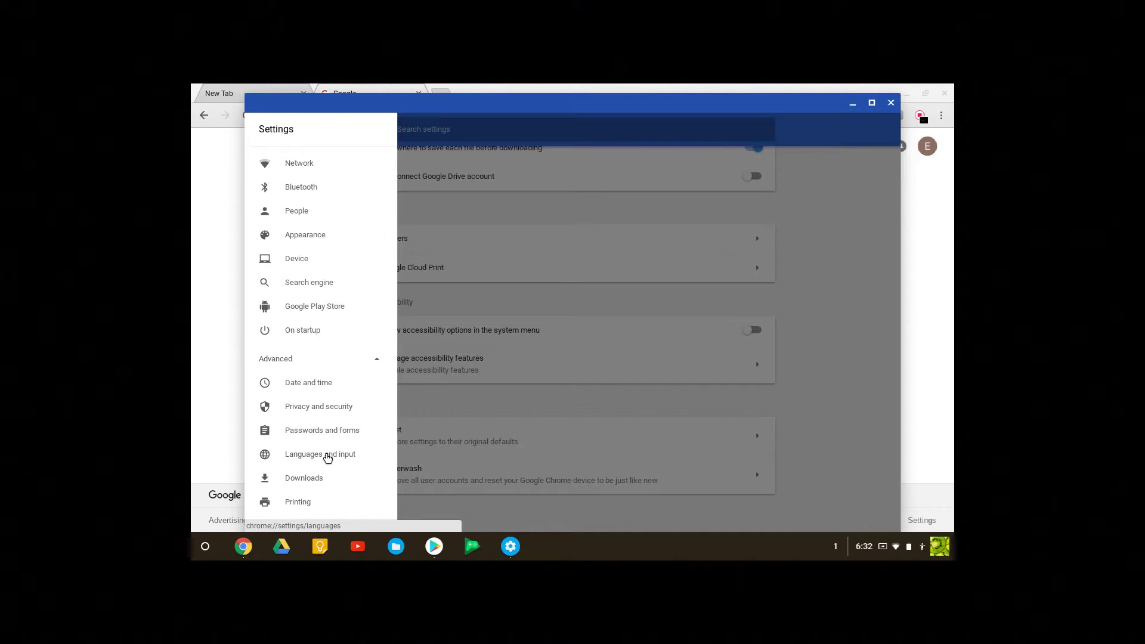
click(827, 259)
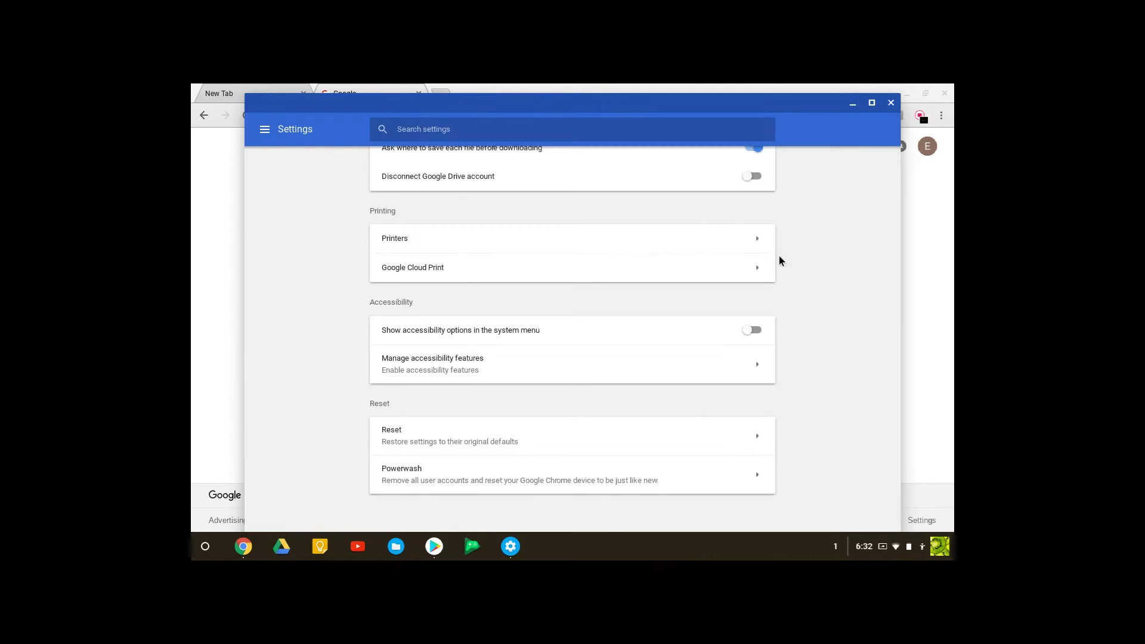
scroll(728, 288, up, 3)
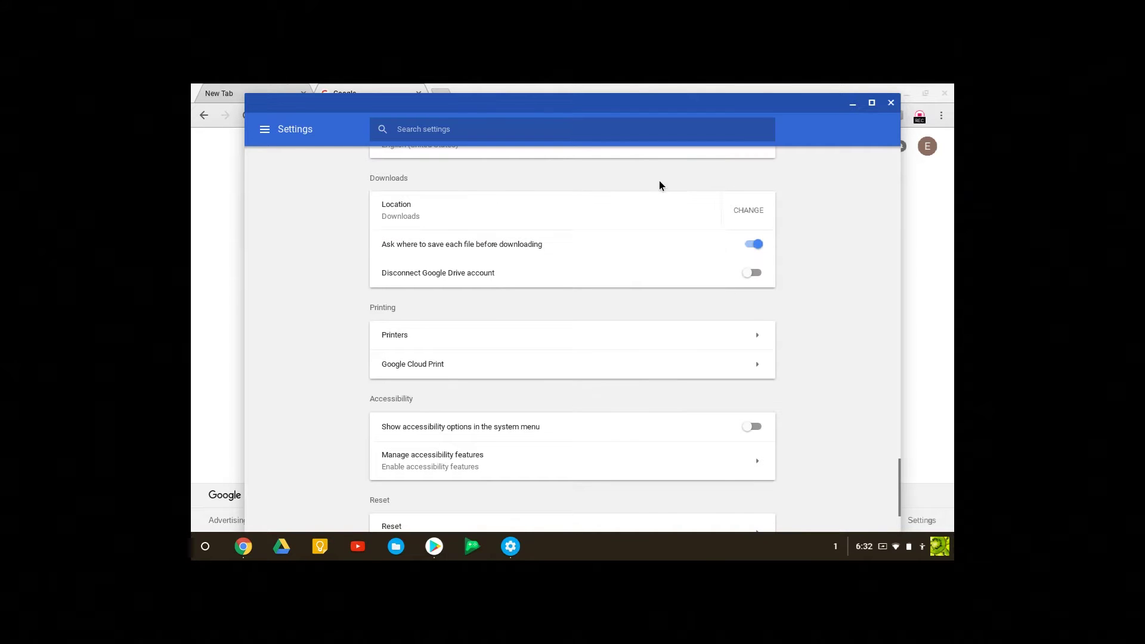
Search settings for 'stora' and open Storage management (876 MB used, 9.4 GB available)
click(654, 133)
text(stora)
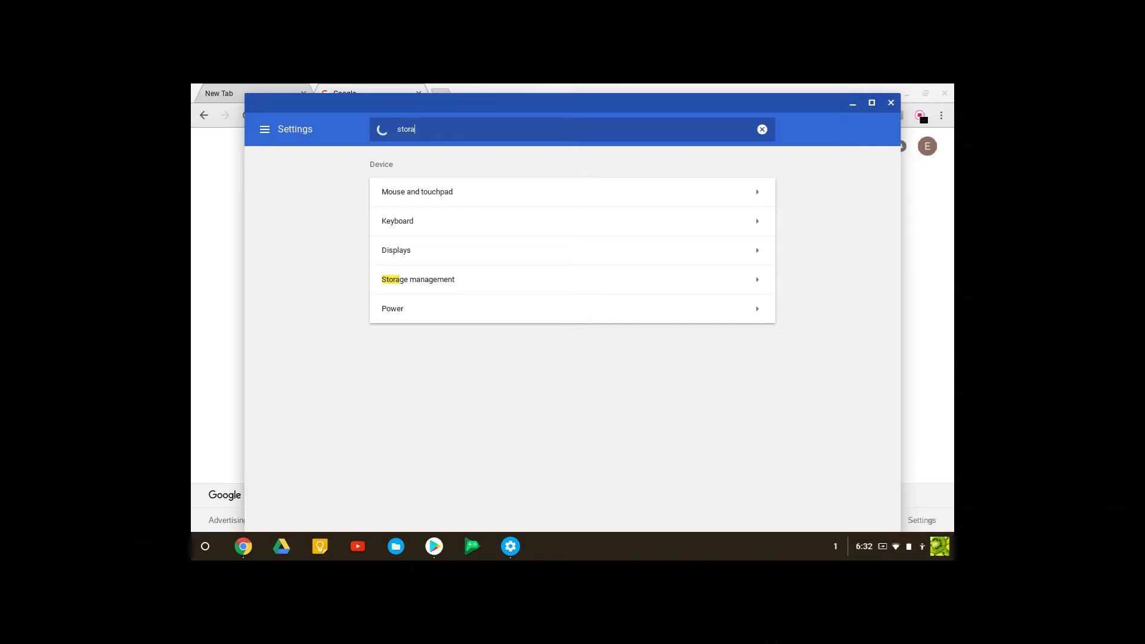
click(661, 282)
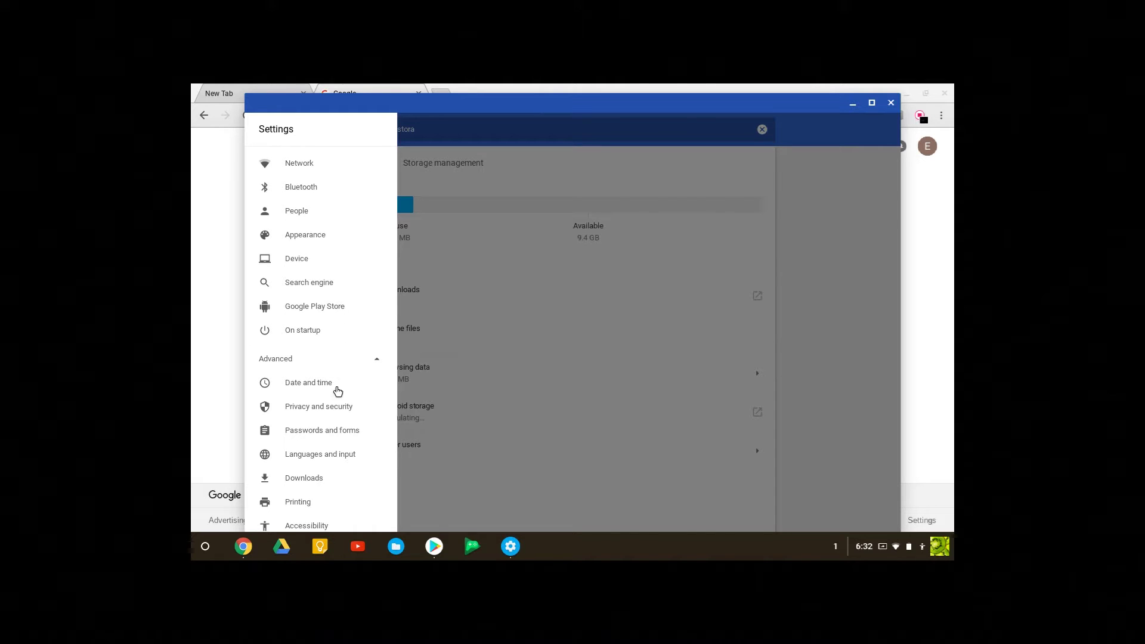
Jump to Privacy and security and scroll on to the Downloads settings
scroll(338, 444, down, 1)
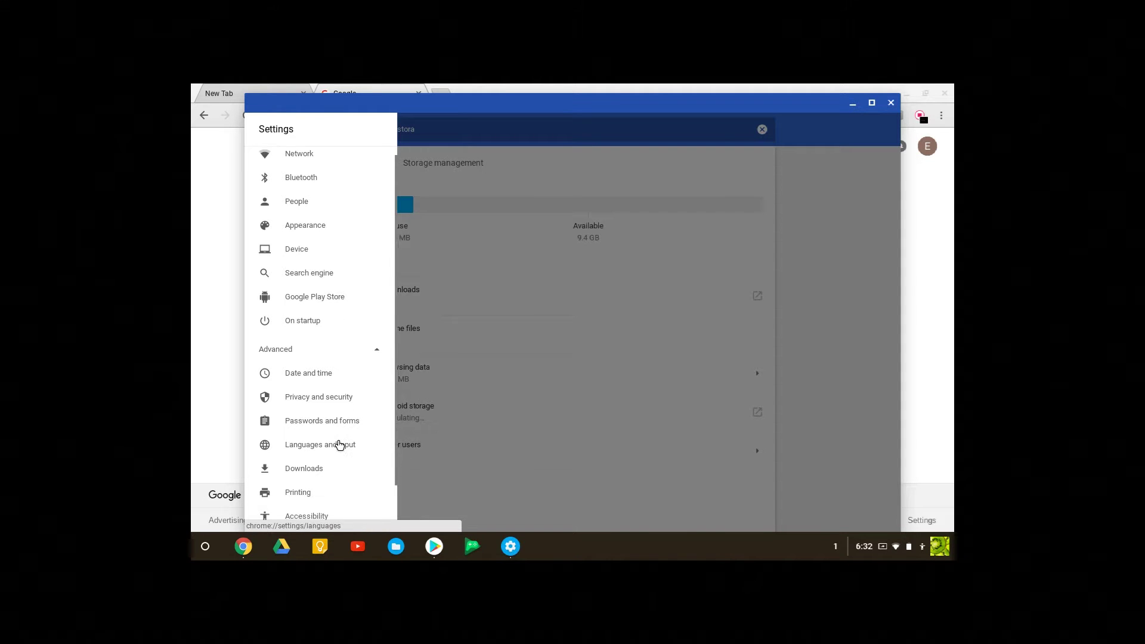
scroll(339, 445, down, 1)
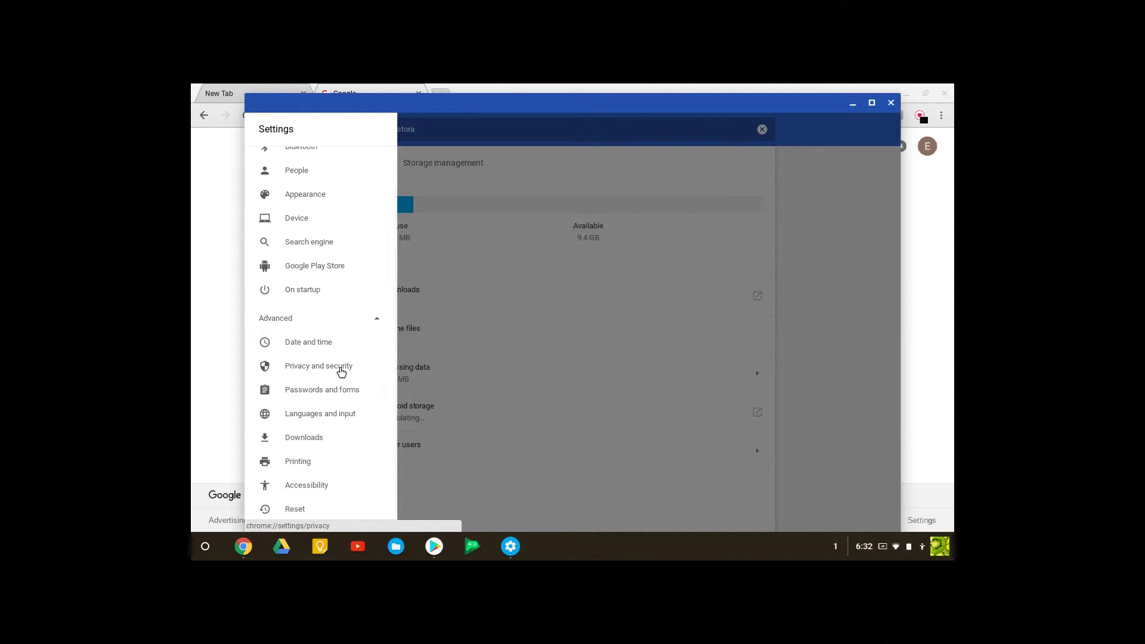
click(340, 371)
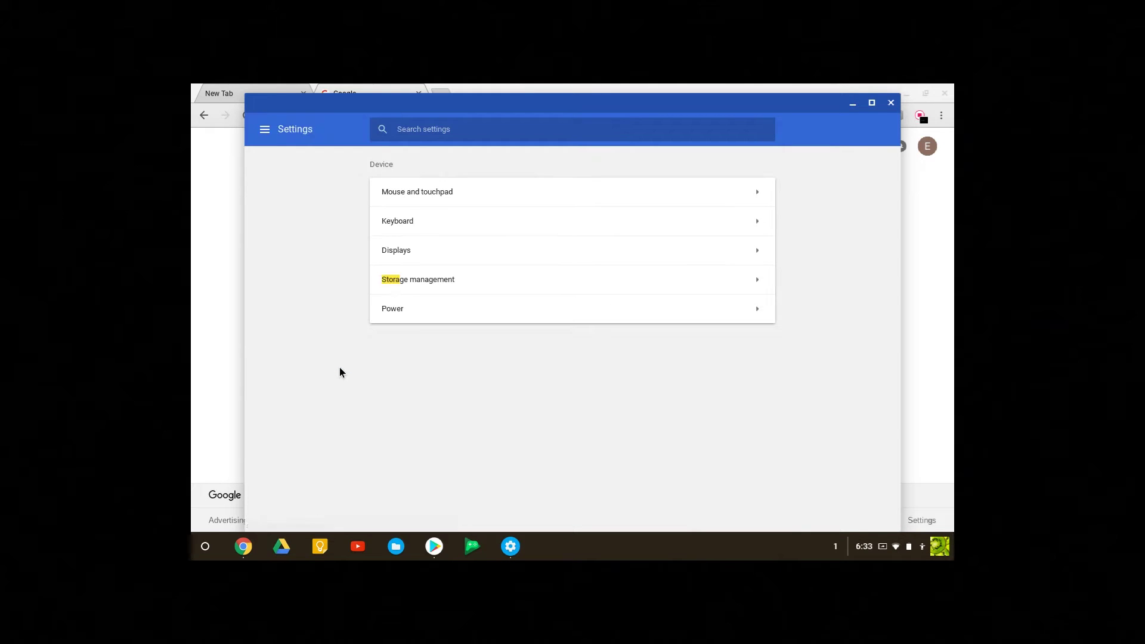
scroll(364, 370, down, 3)
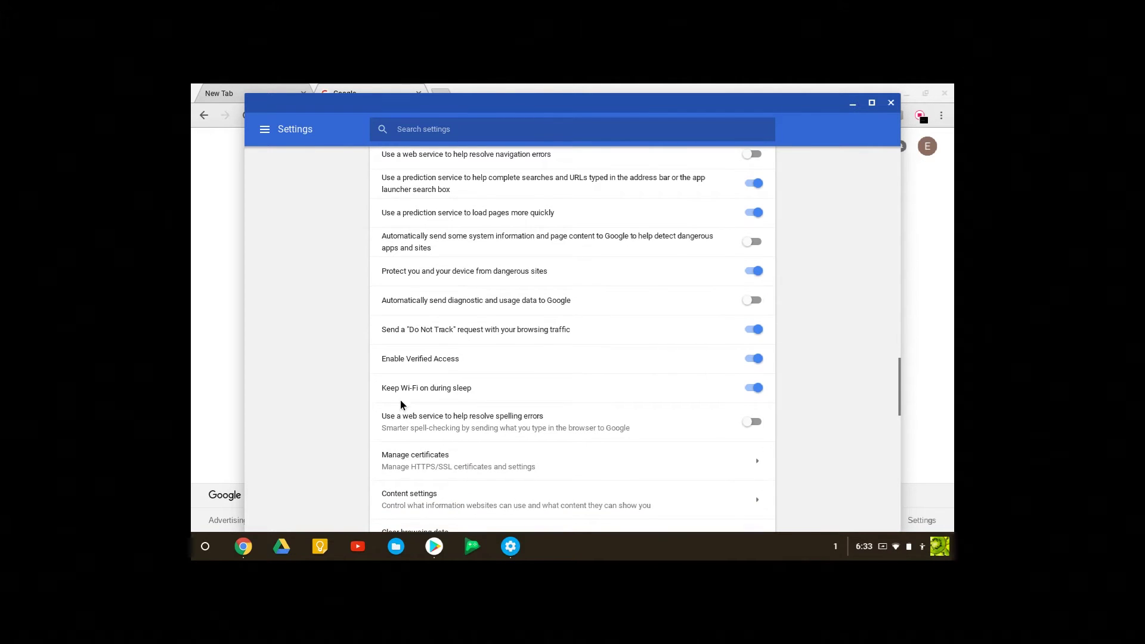
scroll(441, 462, down, 2)
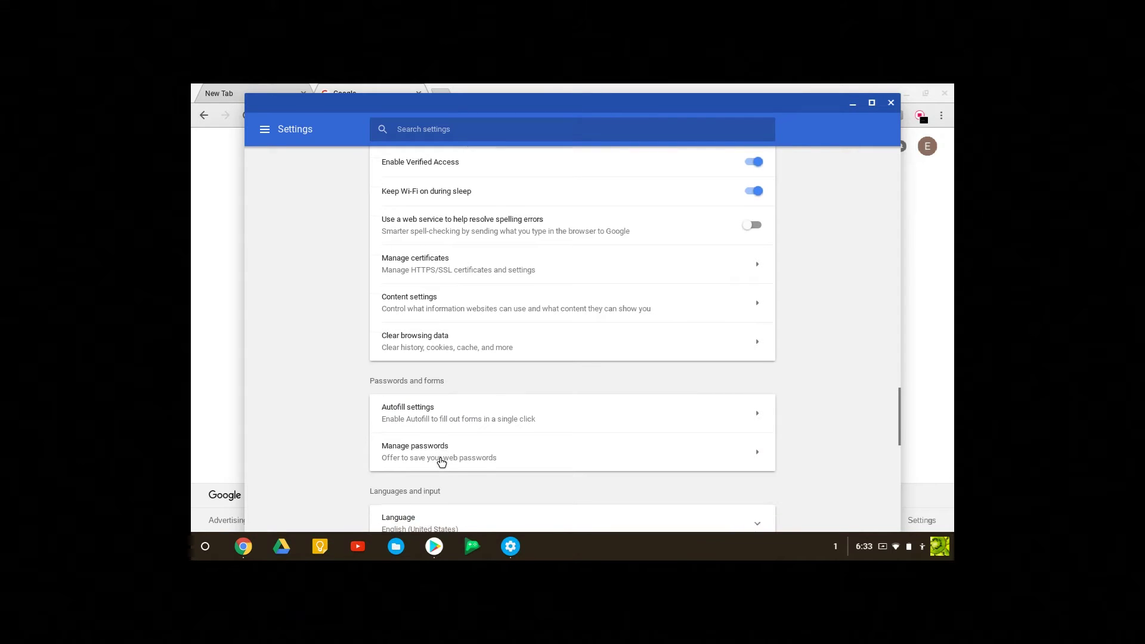
scroll(441, 462, down, 2)
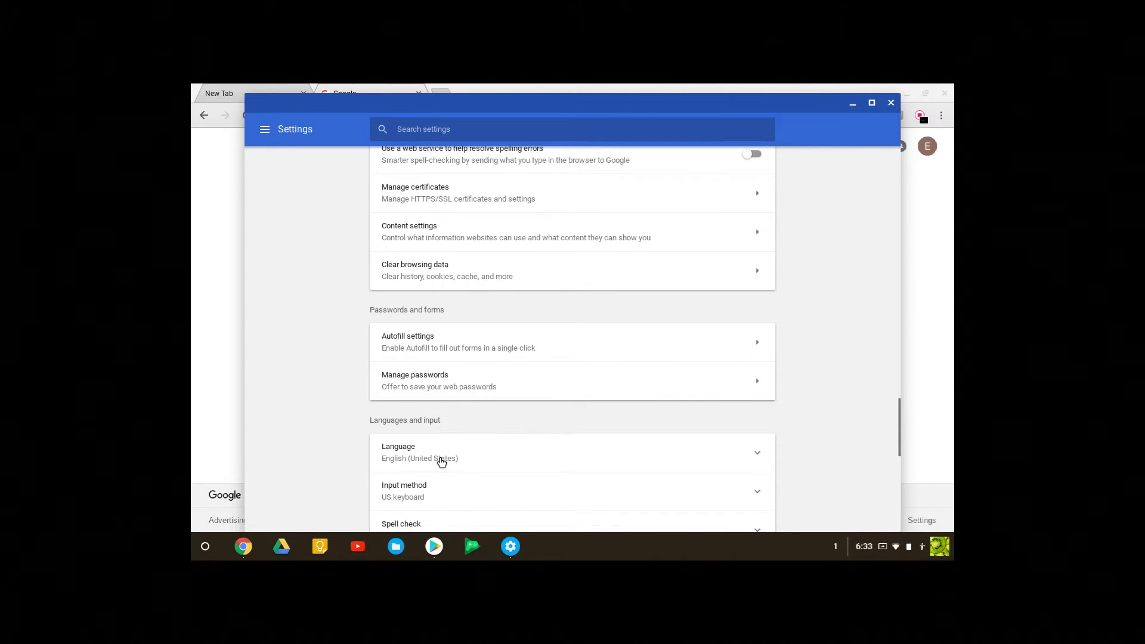
scroll(441, 462, down, 4)
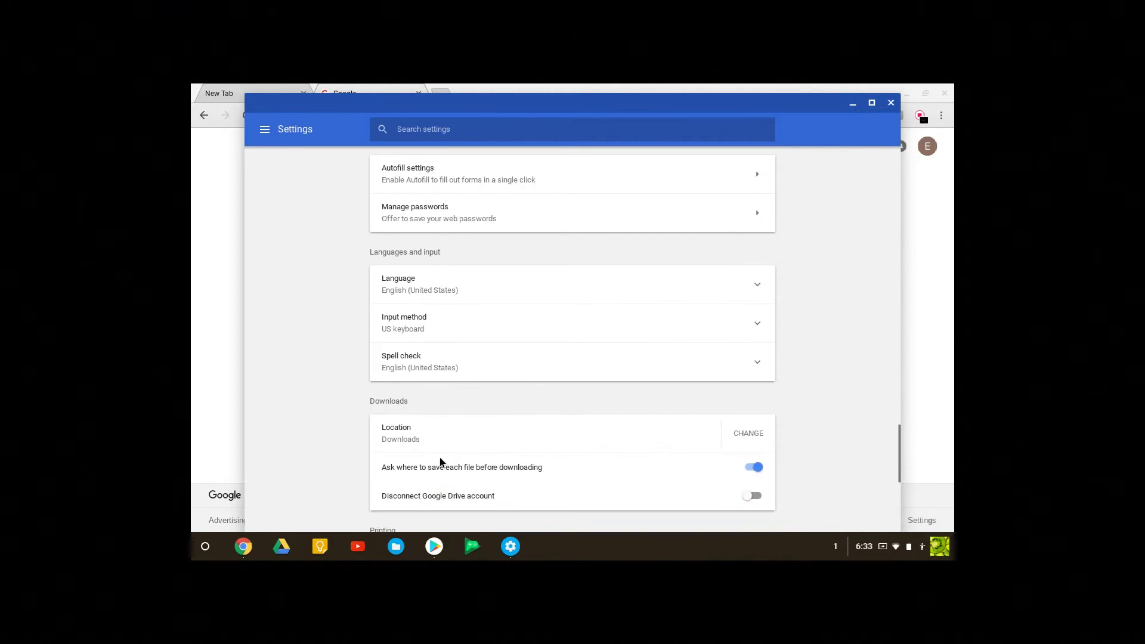
Search settings for 'unloc' and open Screen lock
click(430, 130)
text(un)
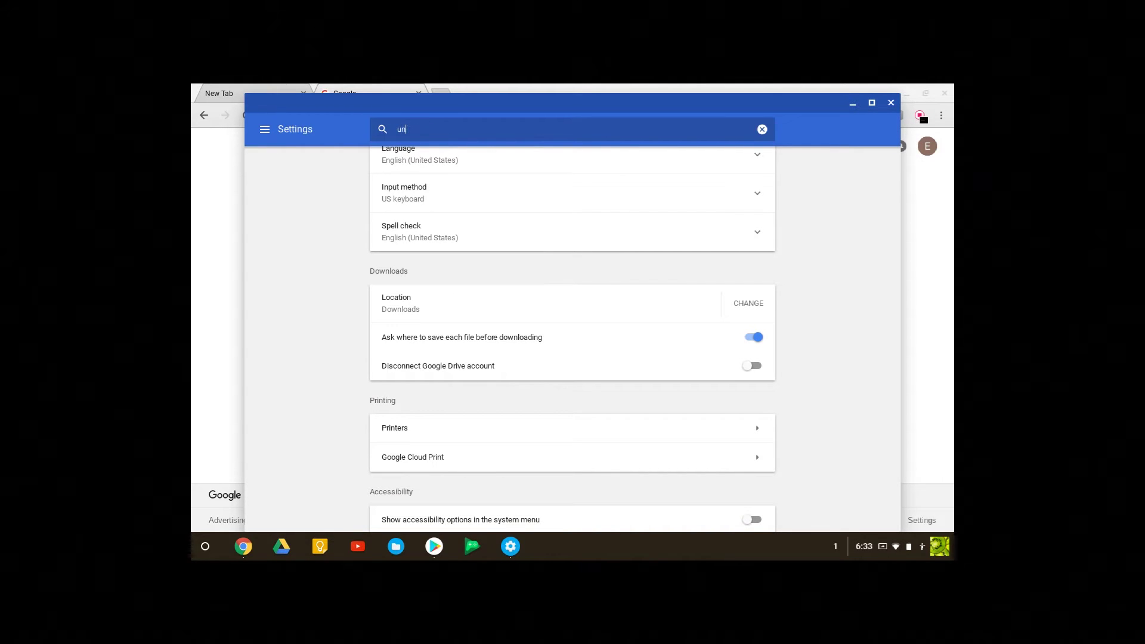
text(loc)
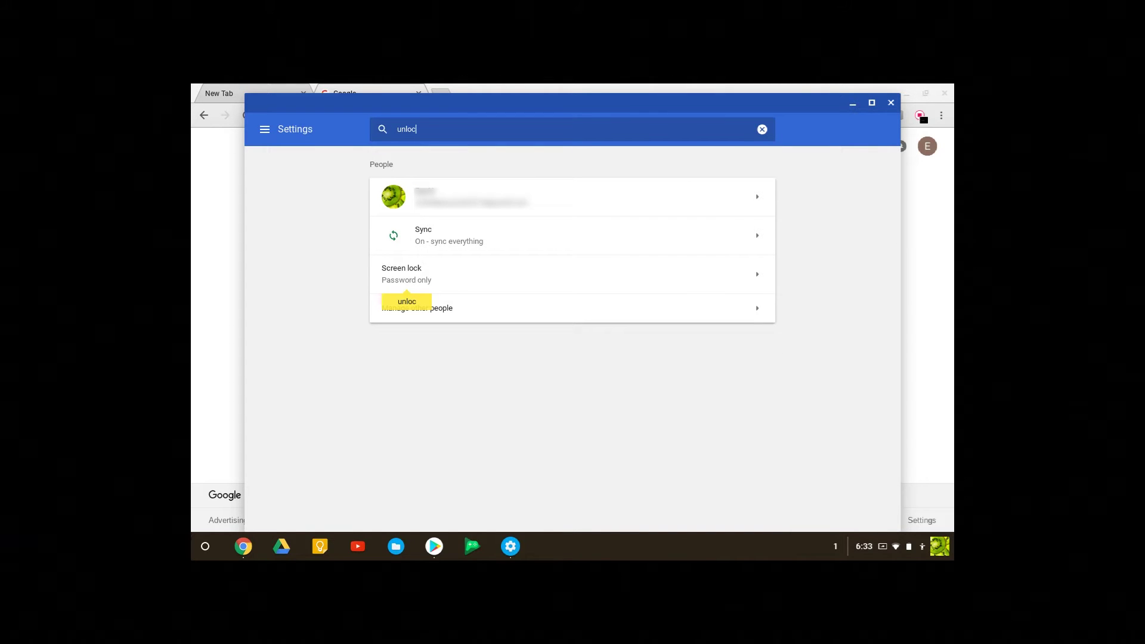
click(433, 282)
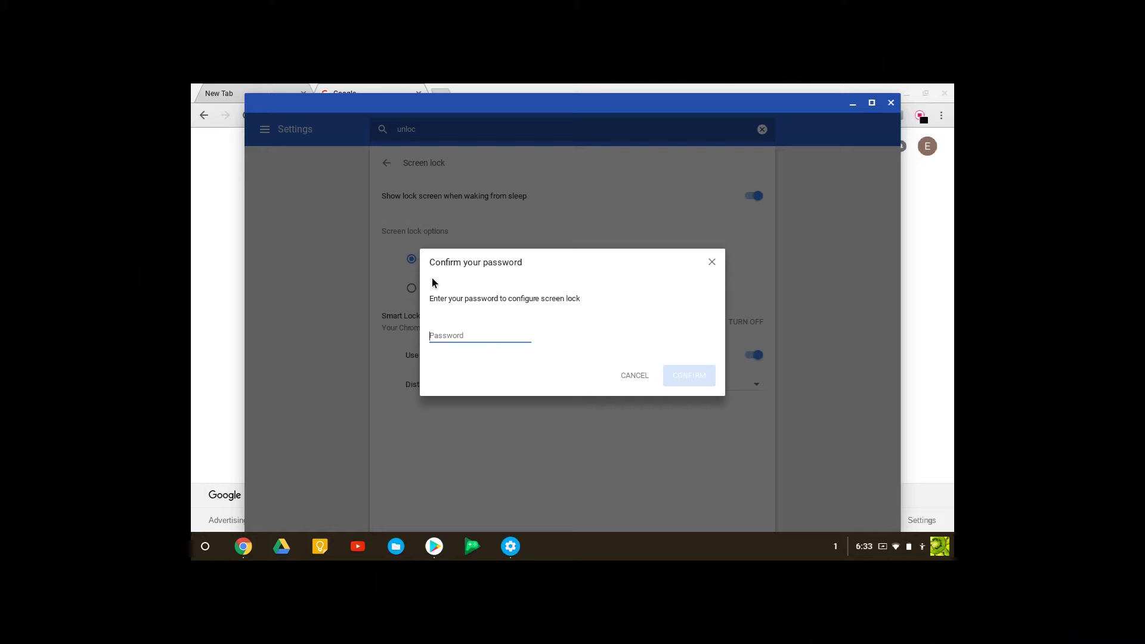
Enter the account password in the Confirm your password prompt
text(•)
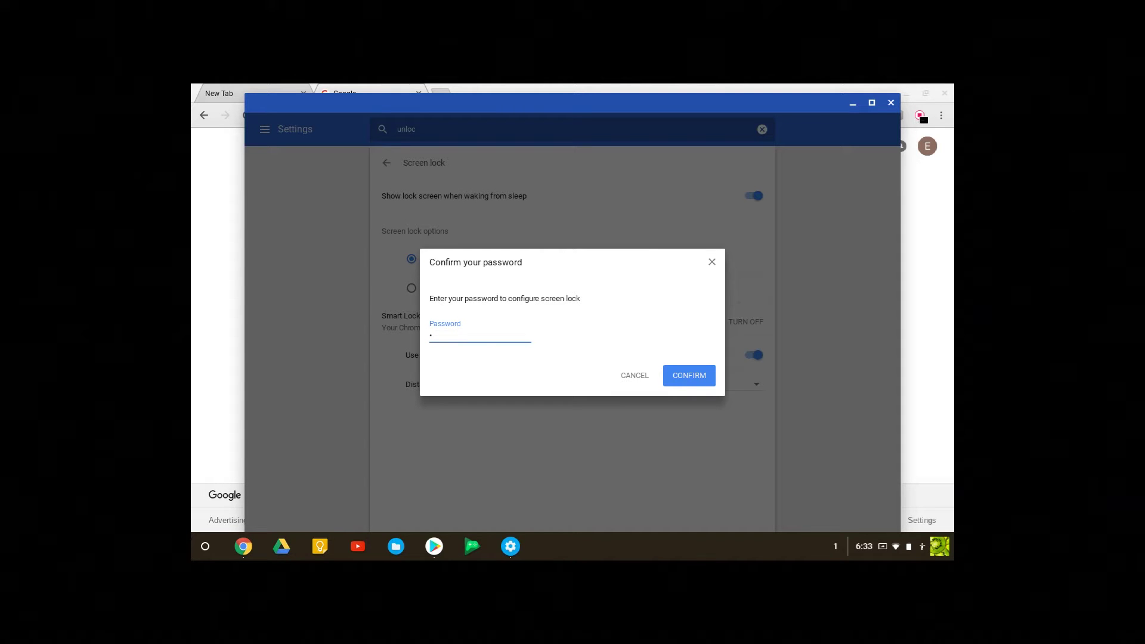
key(BackSpace)
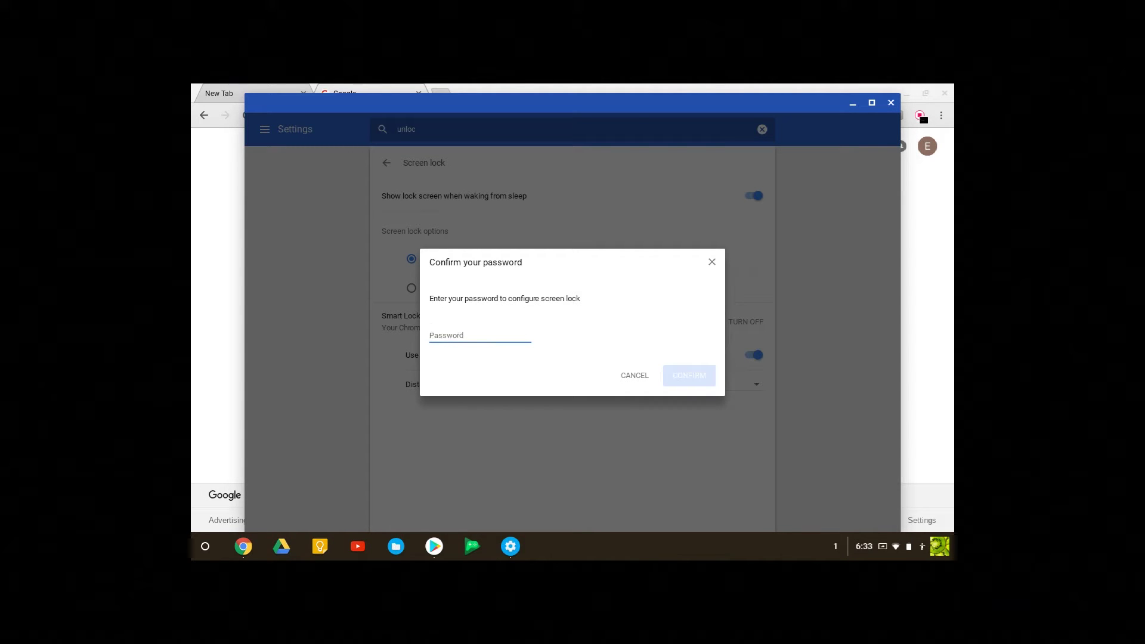
text(•)
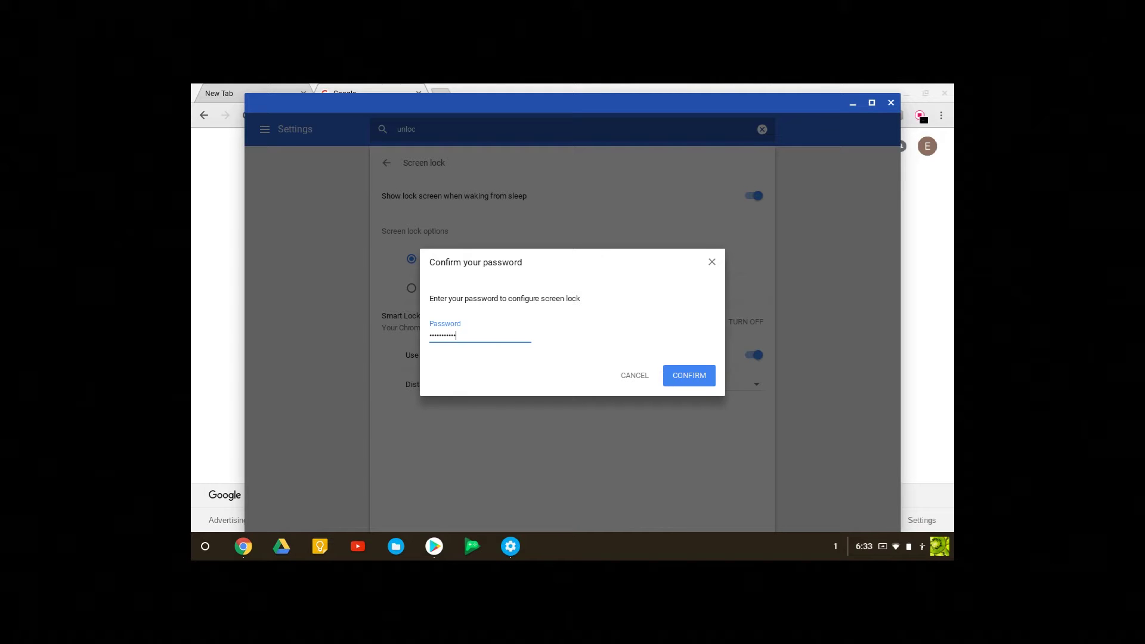
Confirm the account password to reach Screen lock settings, then turn off Smart Lock for Chromebook
click(691, 373)
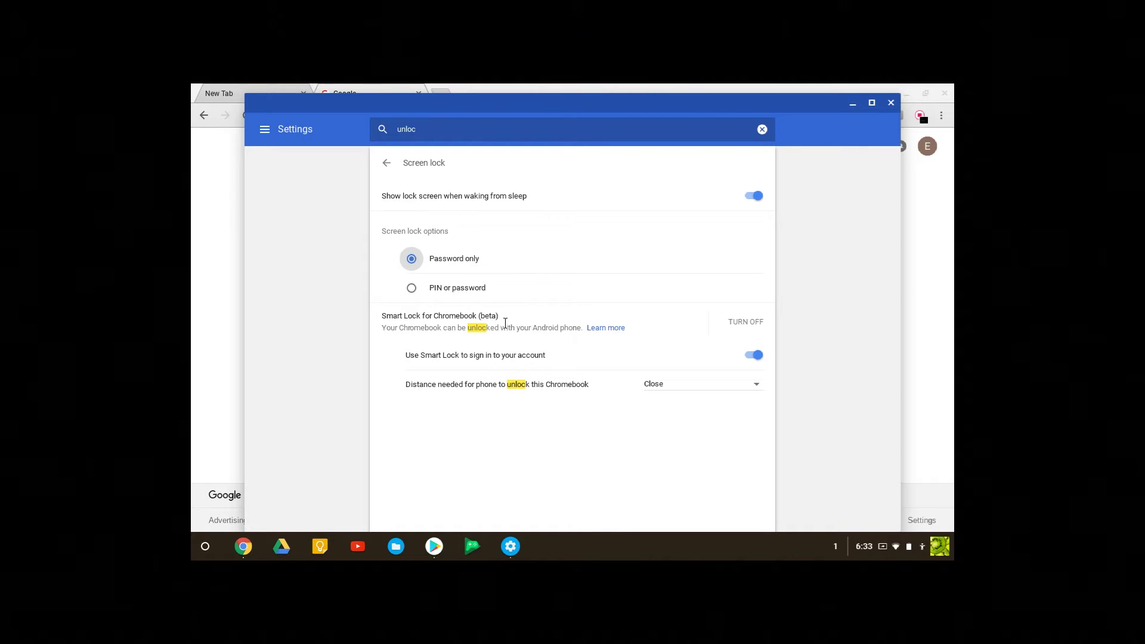
click(749, 322)
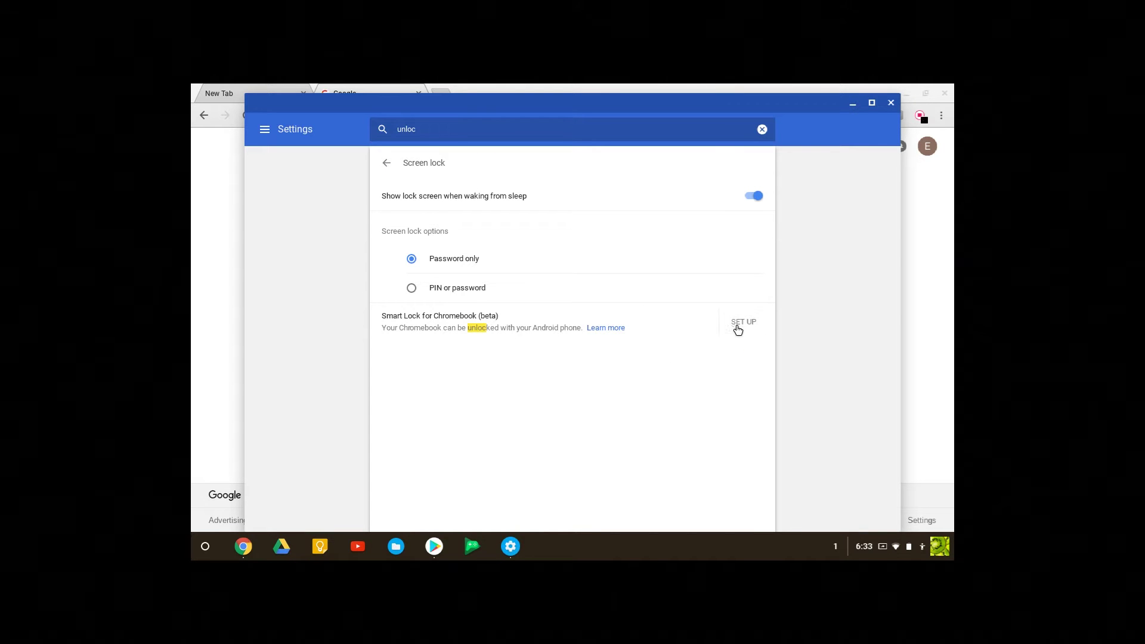
Pick the Samsung SM-G935F for Smart Lock, retry when it fails to connect, then close the setup
click(738, 330)
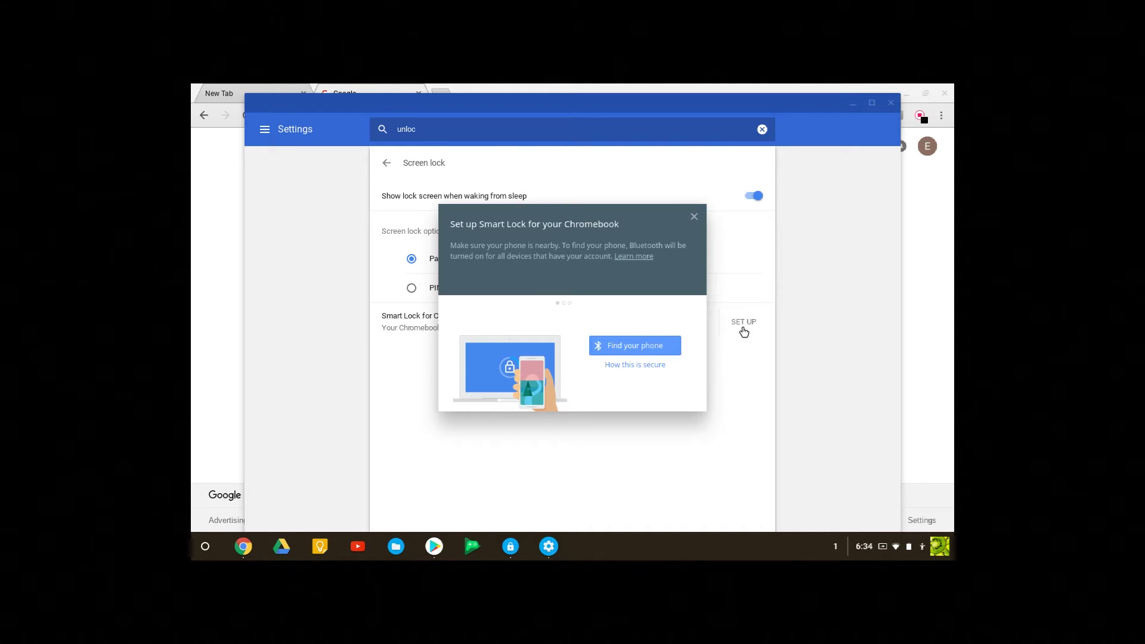
click(642, 349)
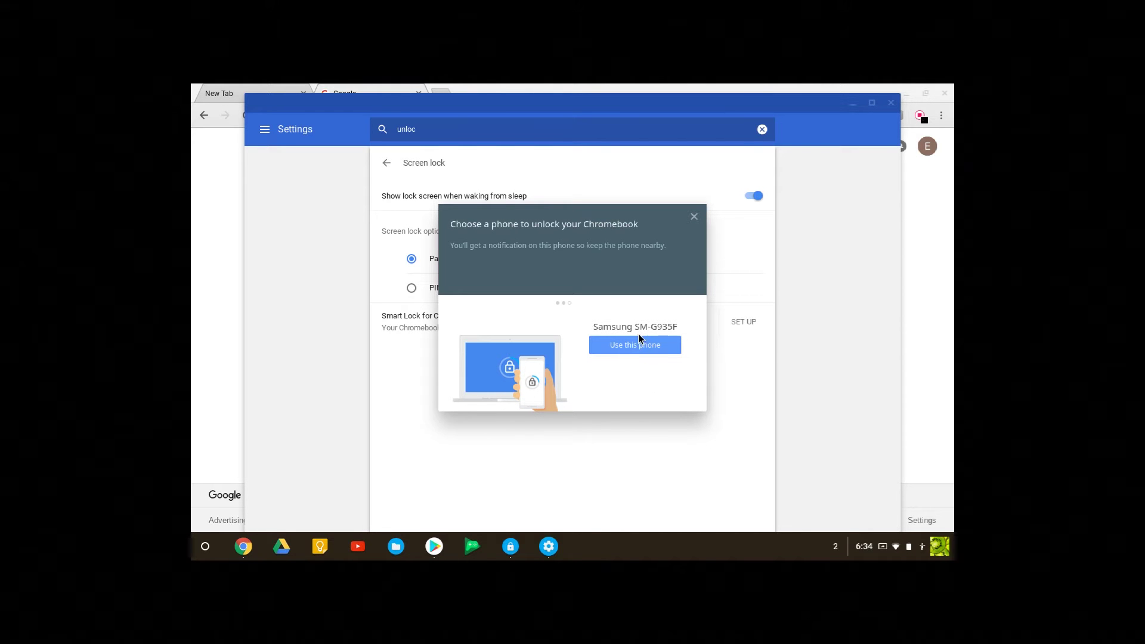
click(637, 347)
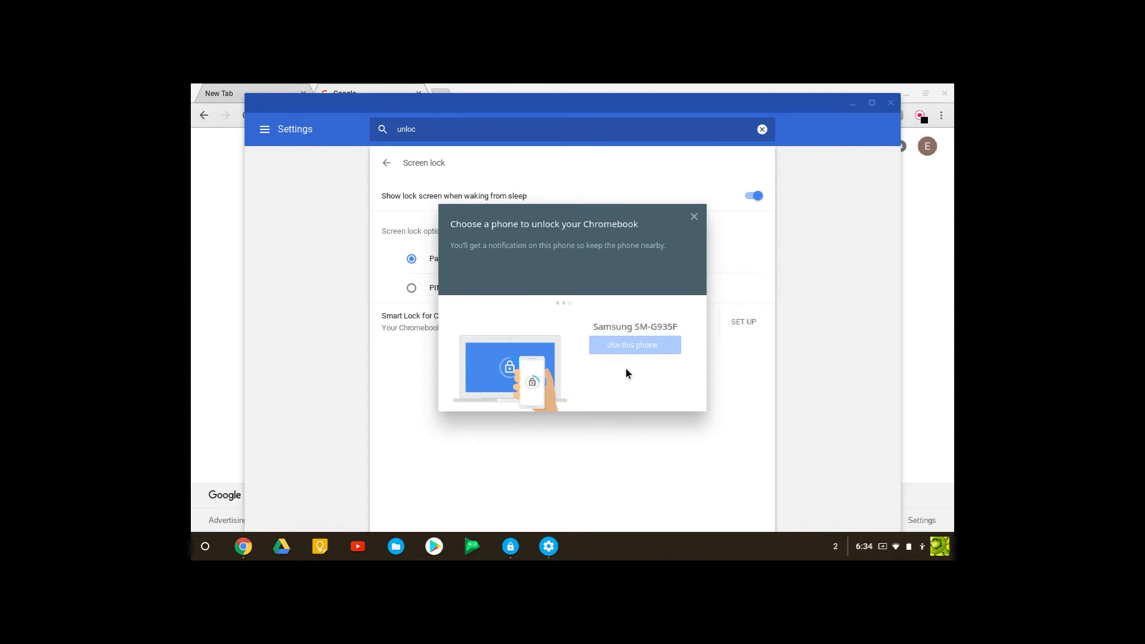
click(650, 349)
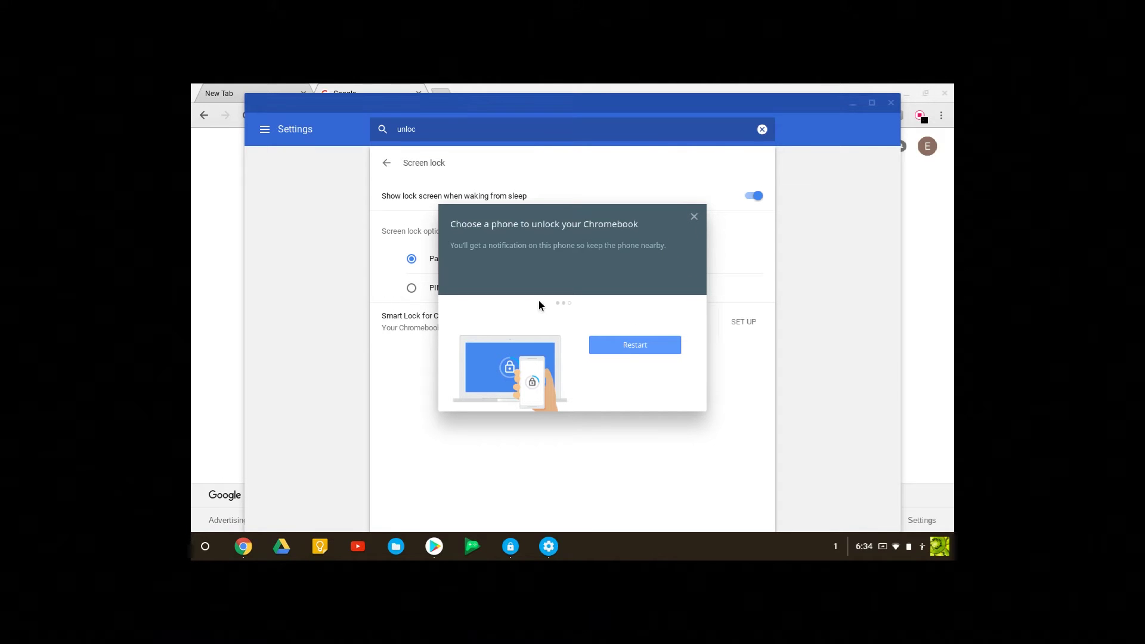
click(694, 217)
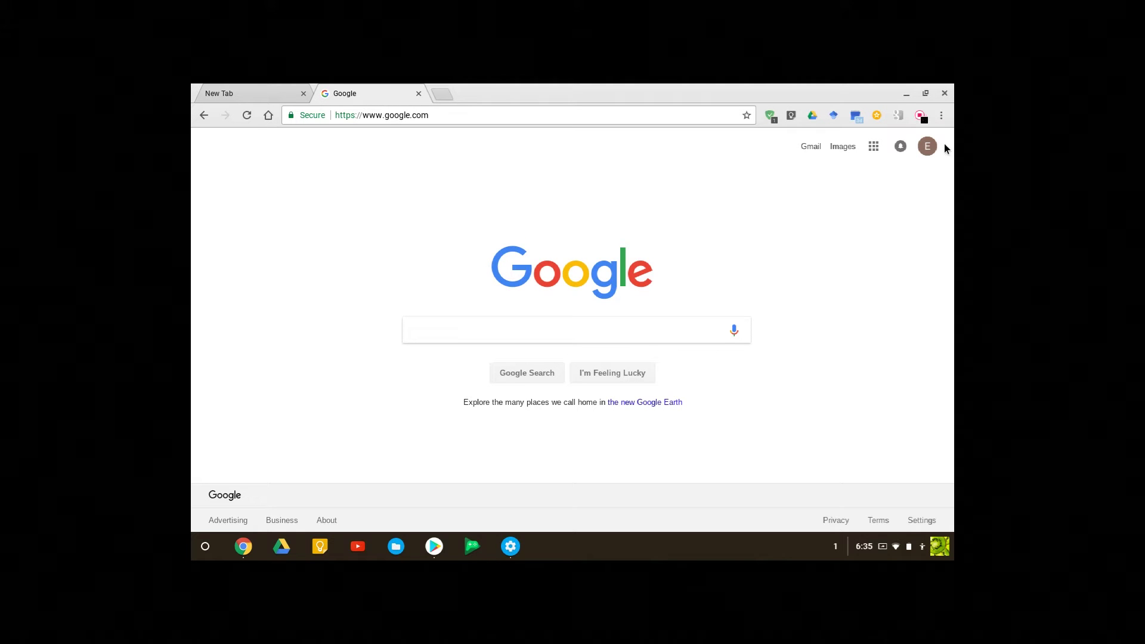
Close the Settings window and bring up the More tools submenu in Chrome's three-dot menu
click(941, 116)
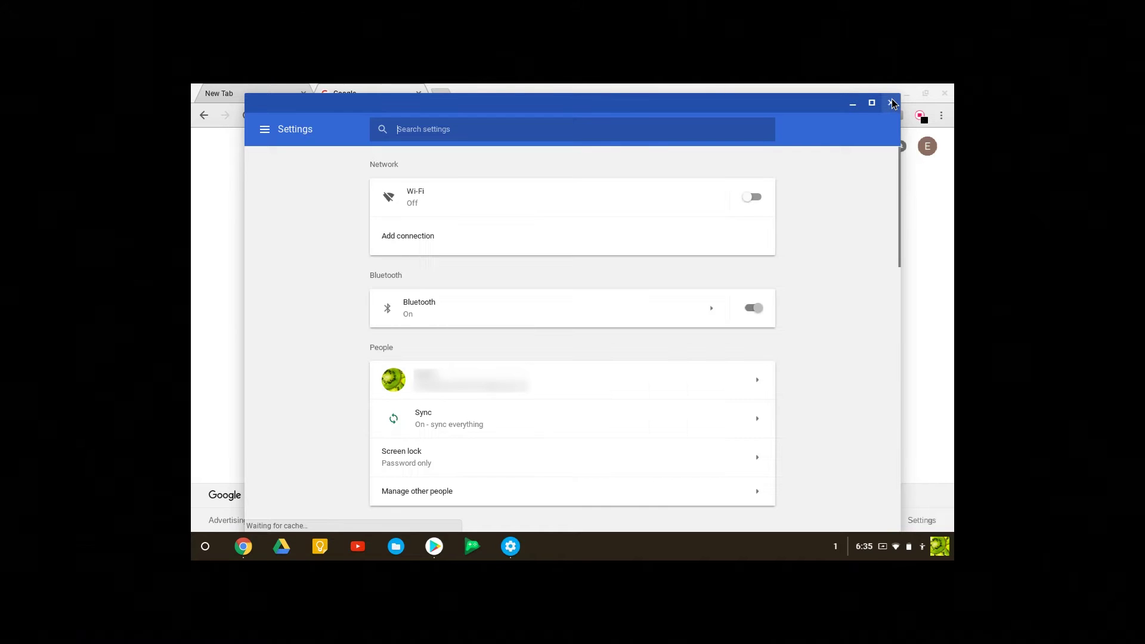
click(891, 102)
click(941, 115)
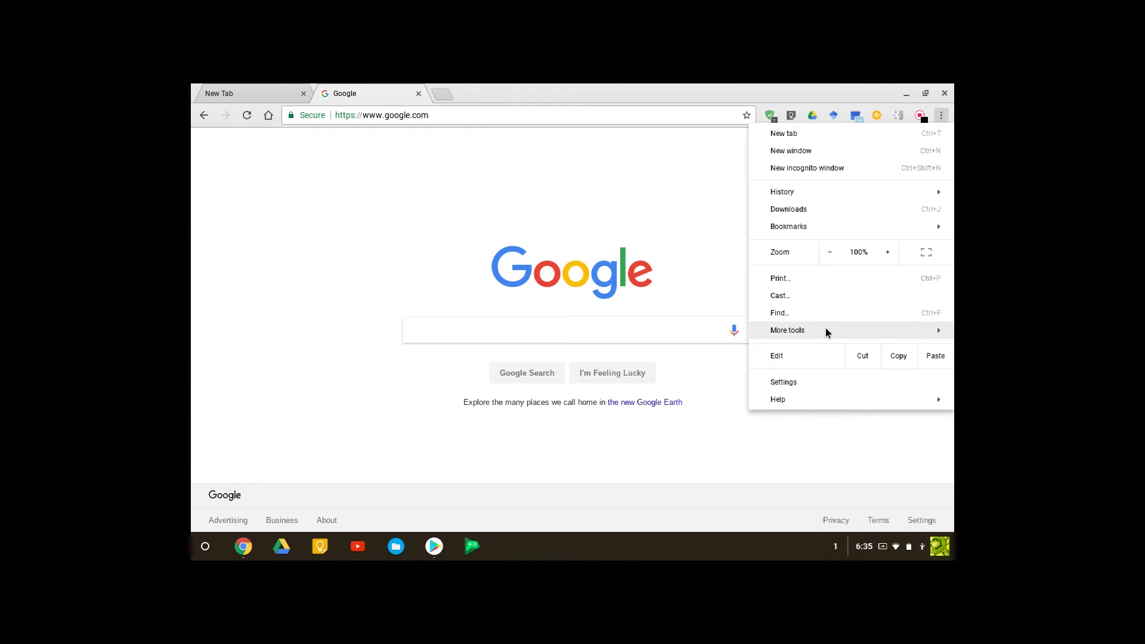
mouse_move(825, 328)
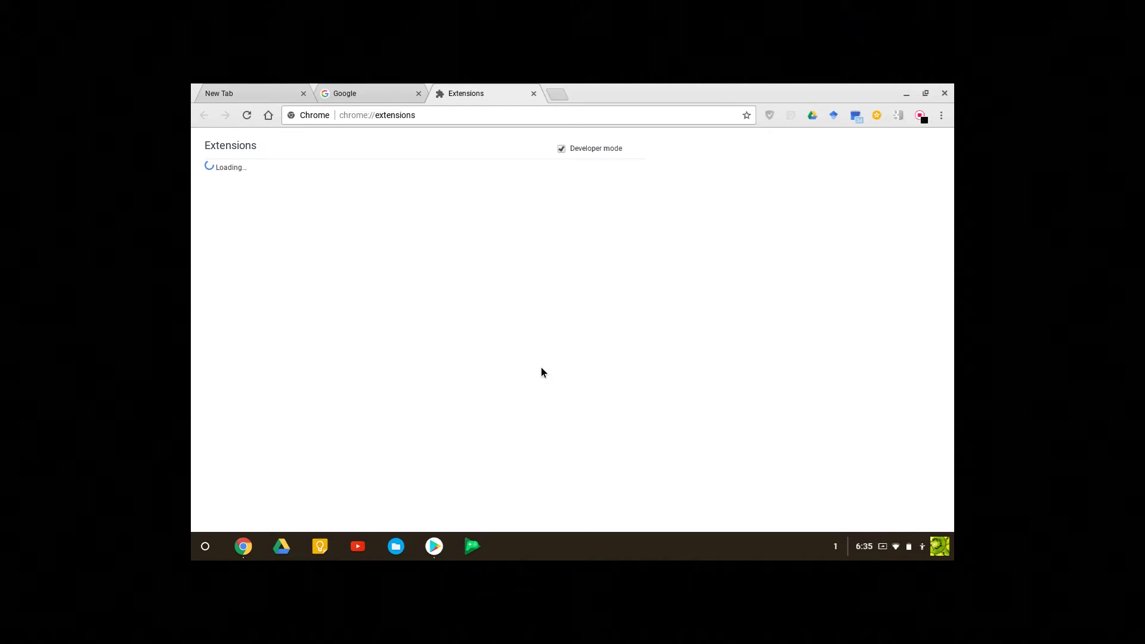
Scroll down through the list of installed Chrome extensions
scroll(490, 337, down, 3)
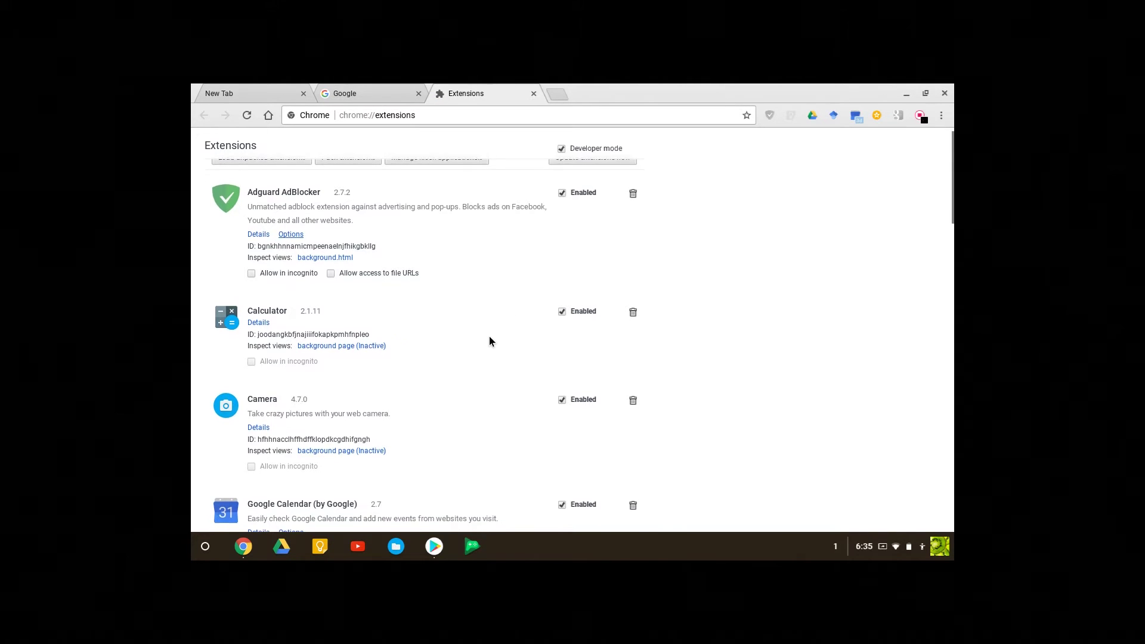
scroll(485, 336, down, 13)
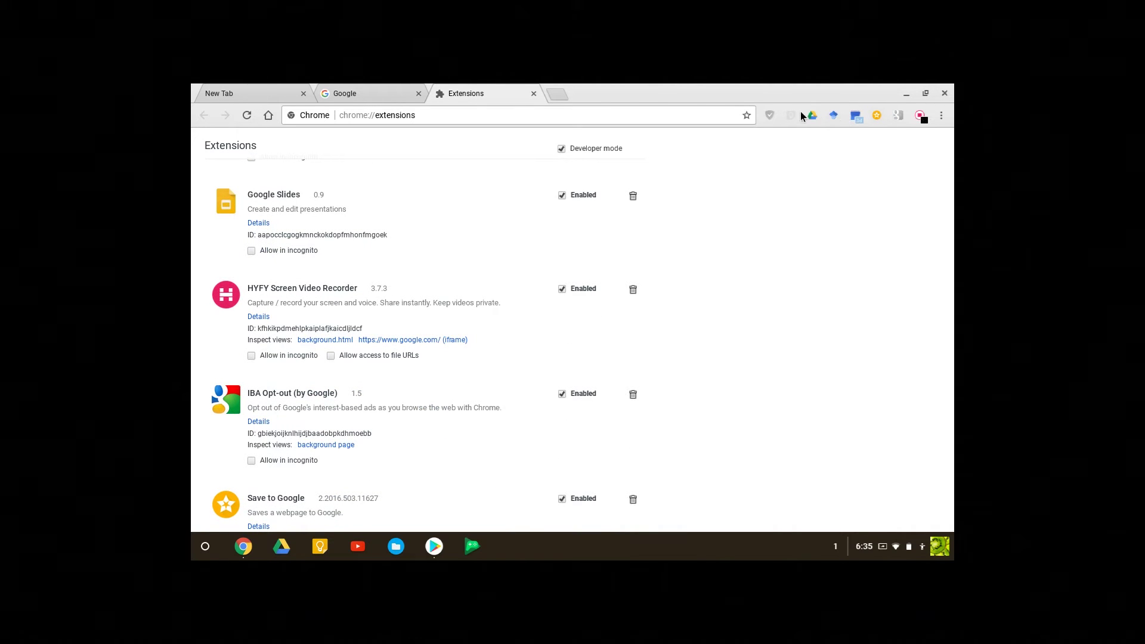
scroll(488, 370, down, 5)
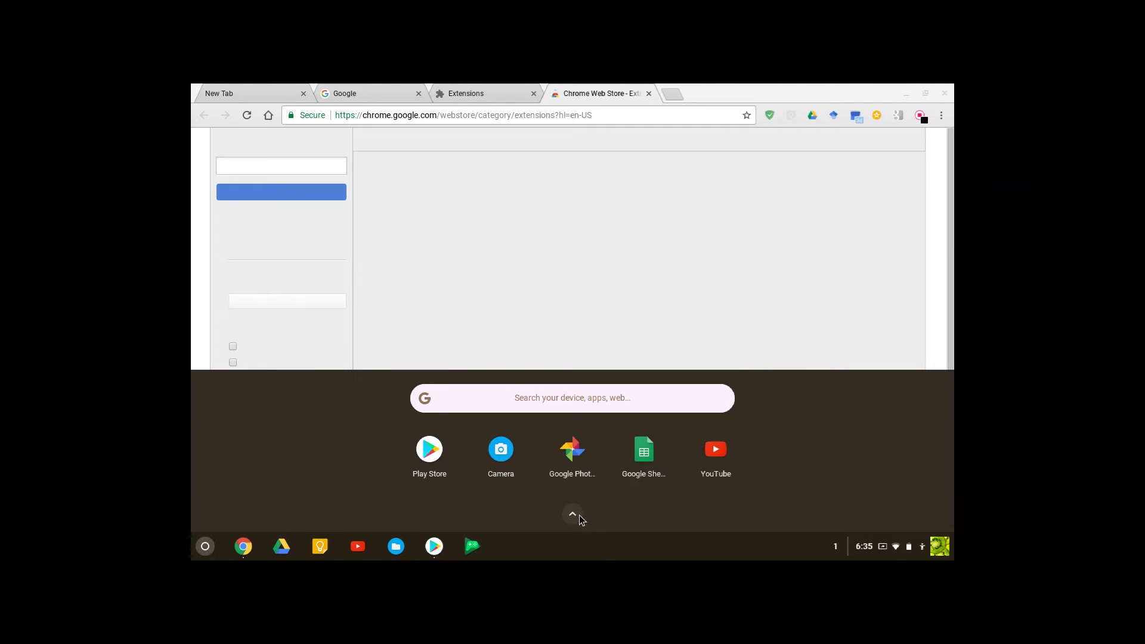
Launch the Chrome Web Store from the app launcher and scroll through its extensions
click(571, 515)
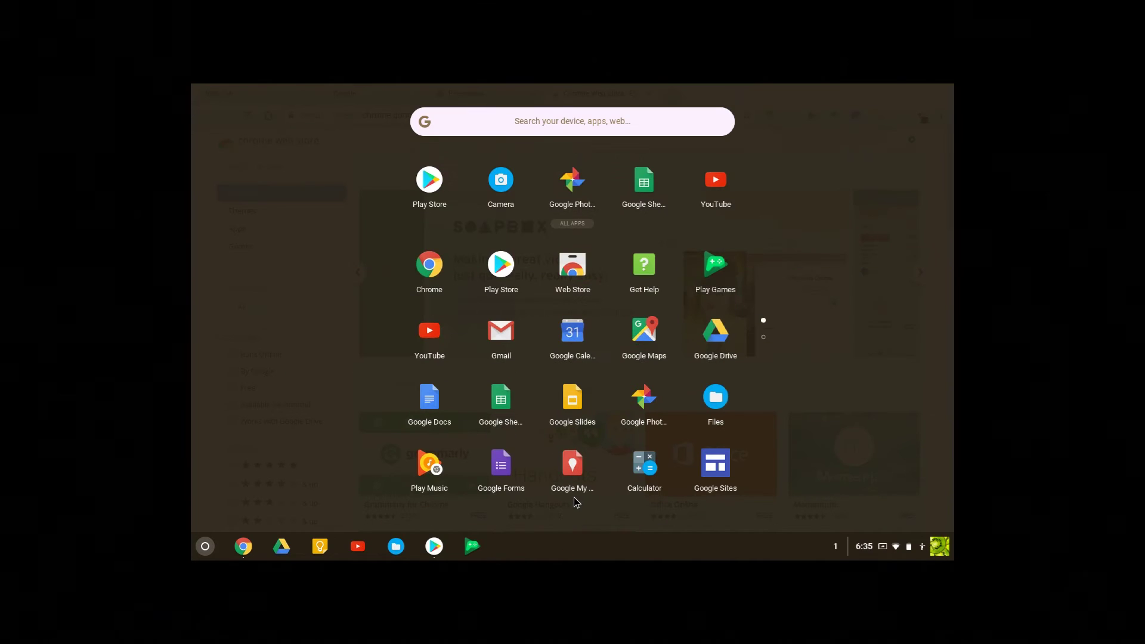
click(577, 278)
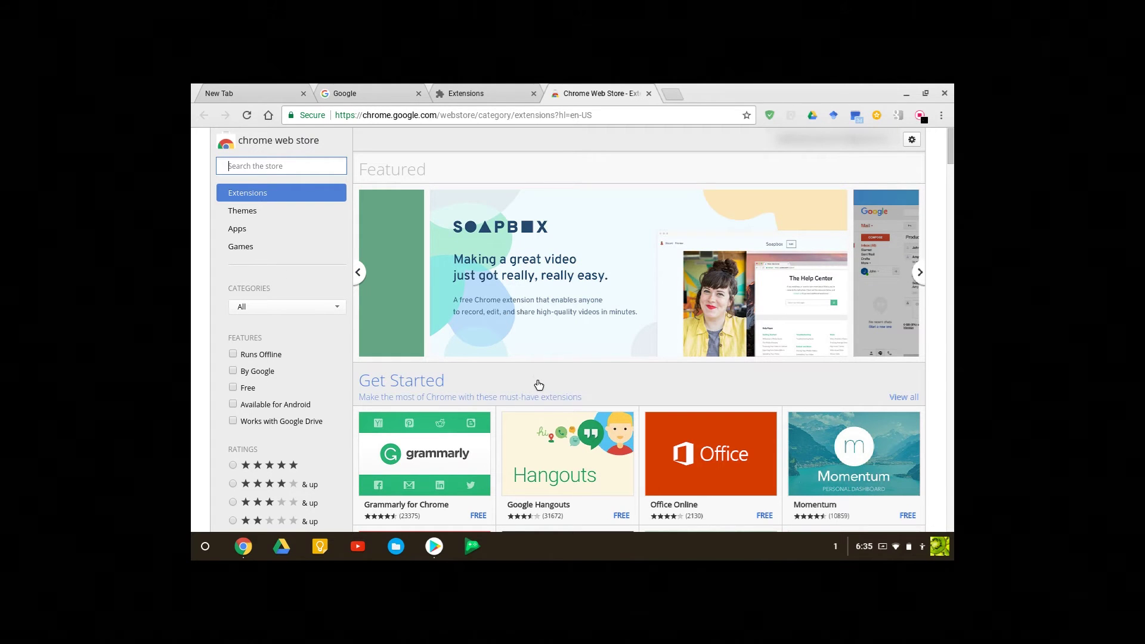
scroll(538, 385, down, 5)
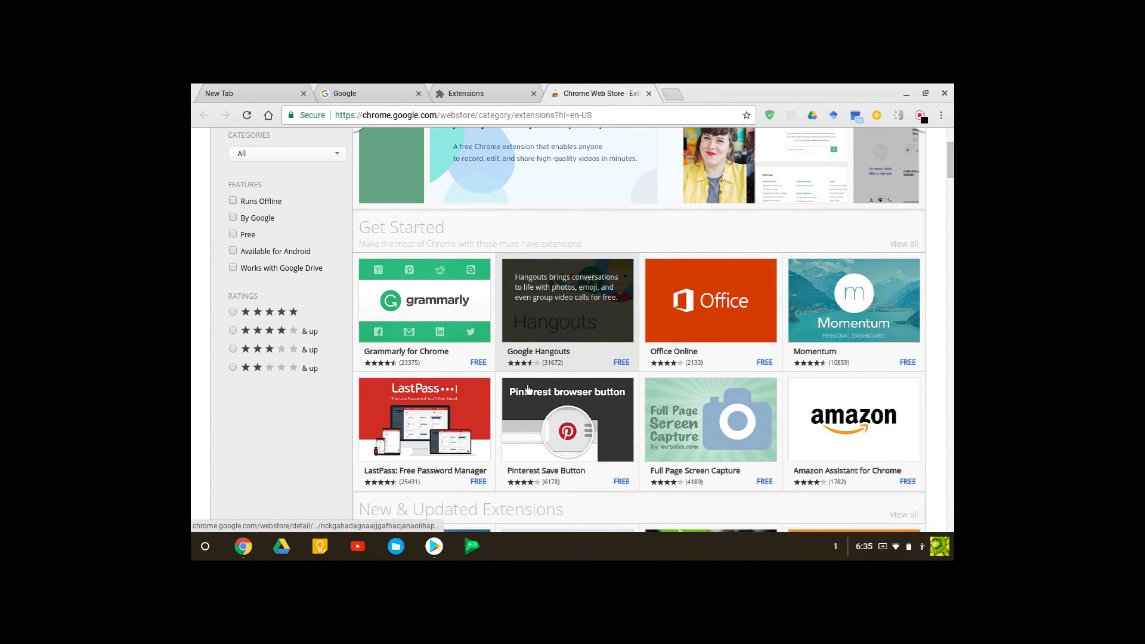
scroll(528, 389, down, 3)
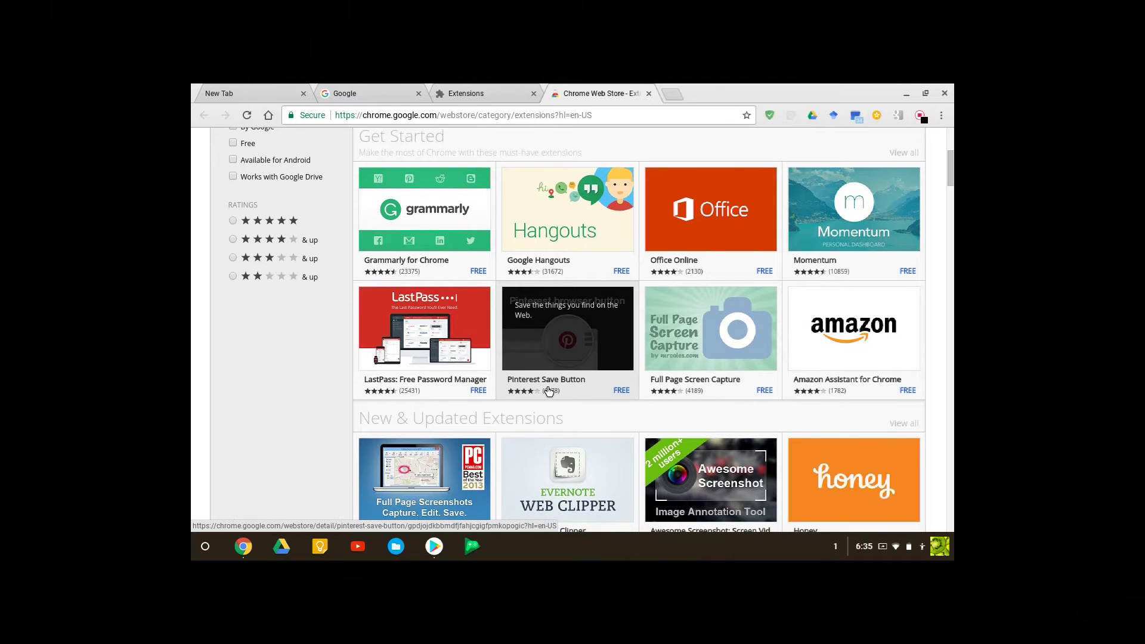
scroll(547, 391, down, 7)
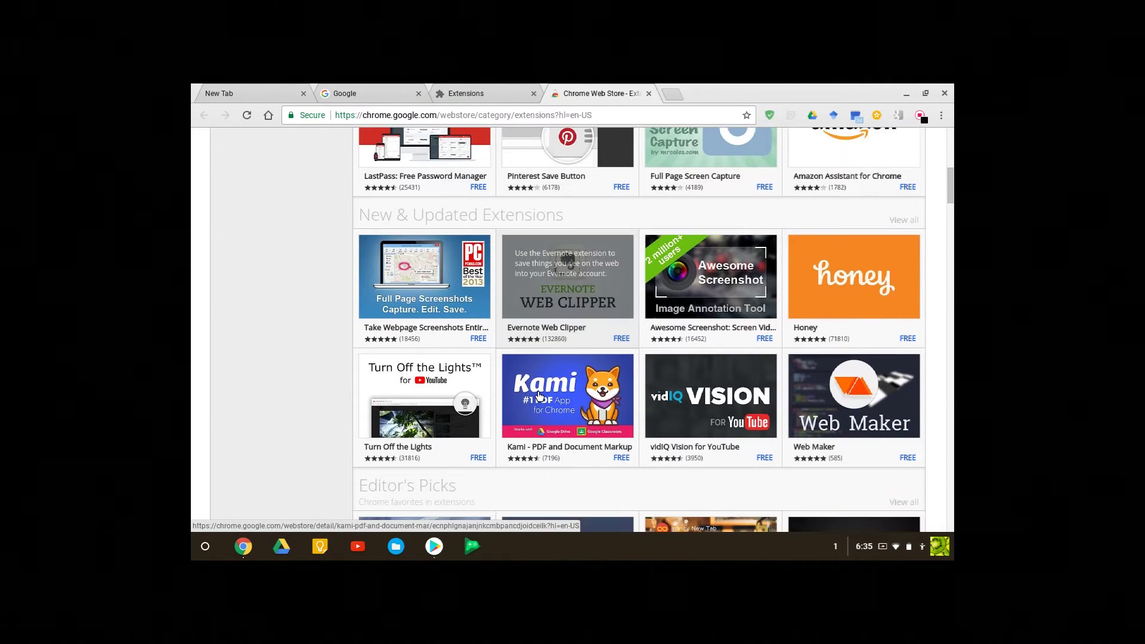
scroll(543, 395, down, 10)
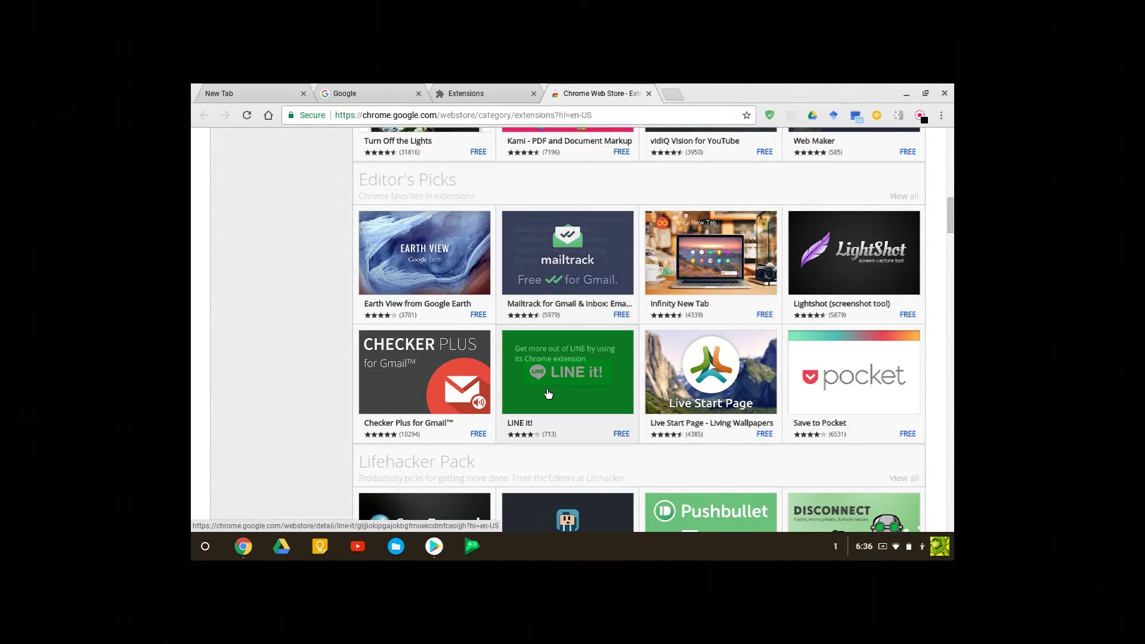
scroll(548, 393, down, 4)
scroll(324, 391, up, 18)
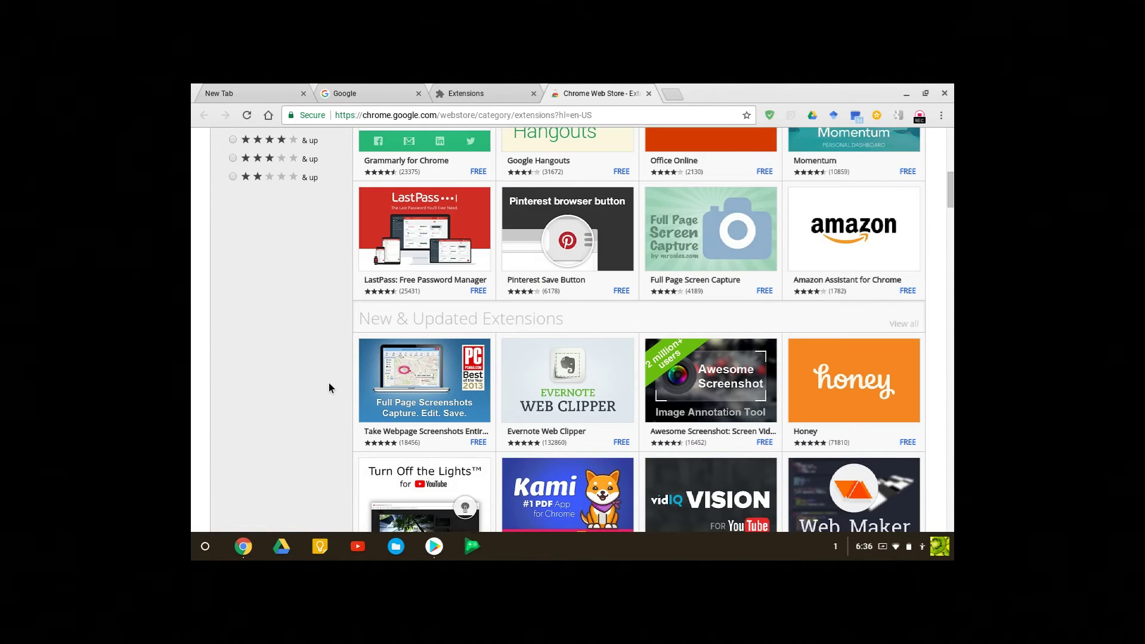
scroll(328, 383, up, 12)
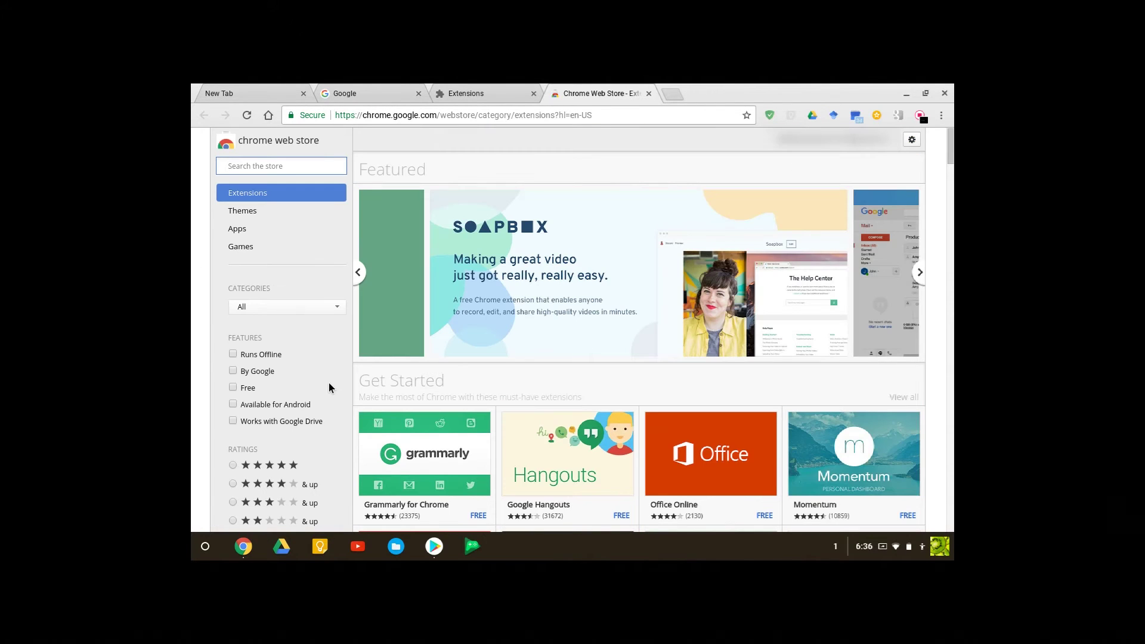
Flip through the store's Themes, Apps and Games sections, scrolling the Games listings
click(245, 218)
click(237, 229)
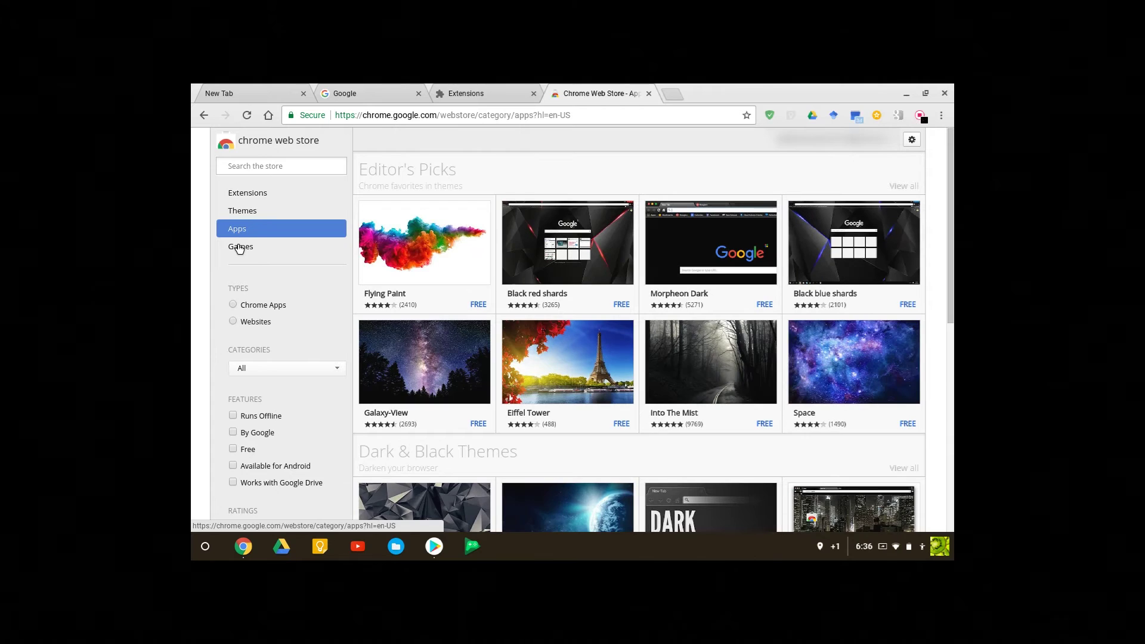
click(239, 248)
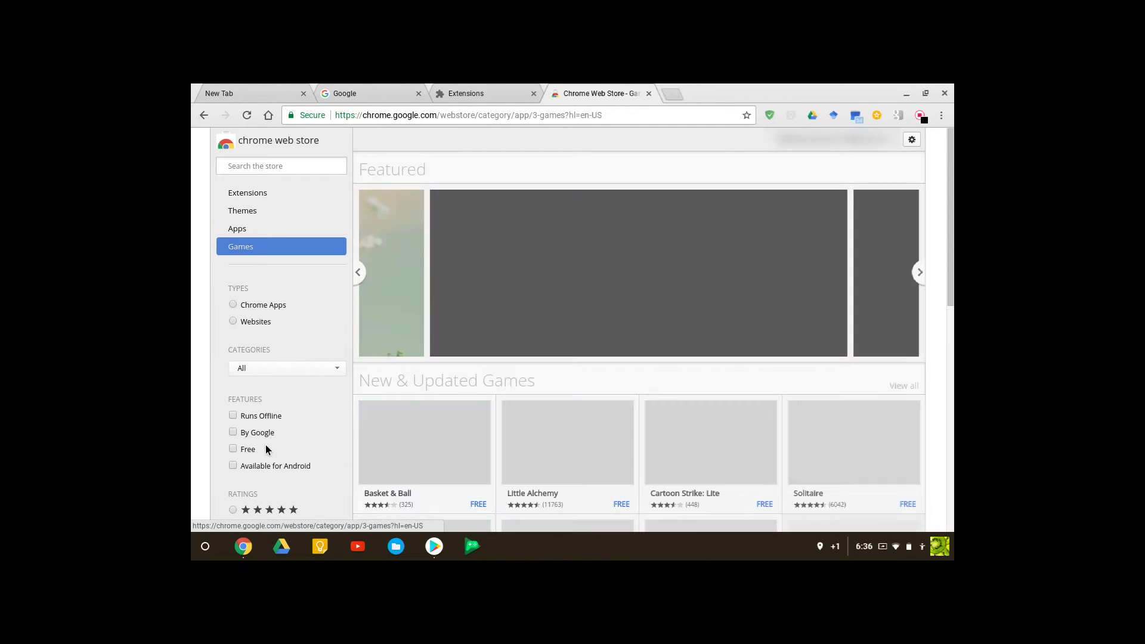
scroll(268, 443, down, 1)
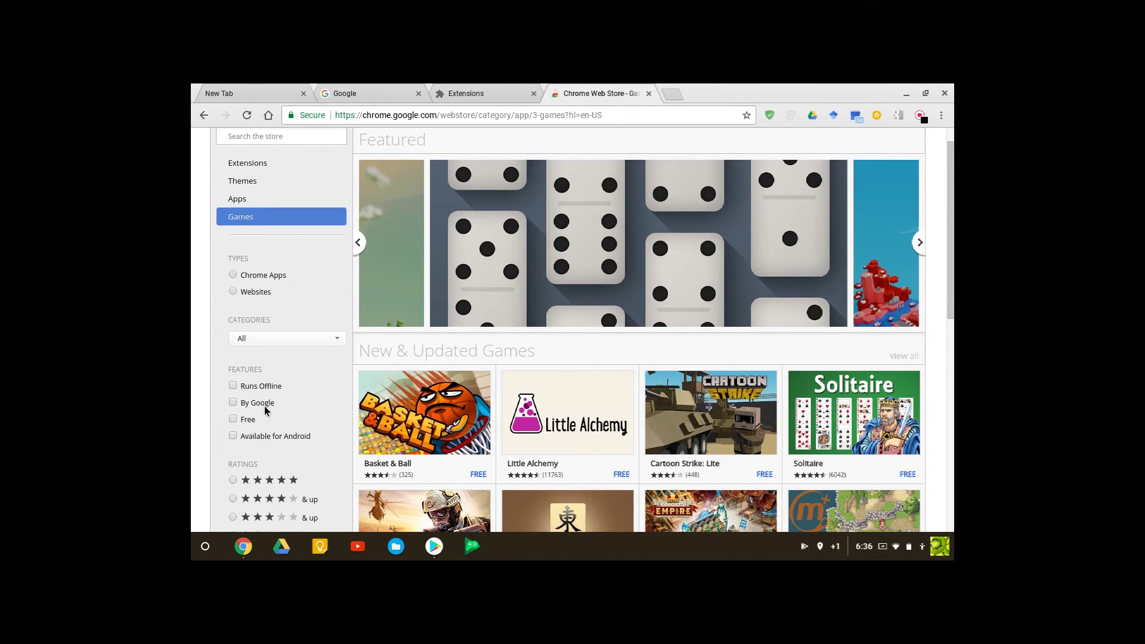
scroll(255, 449, down, 2)
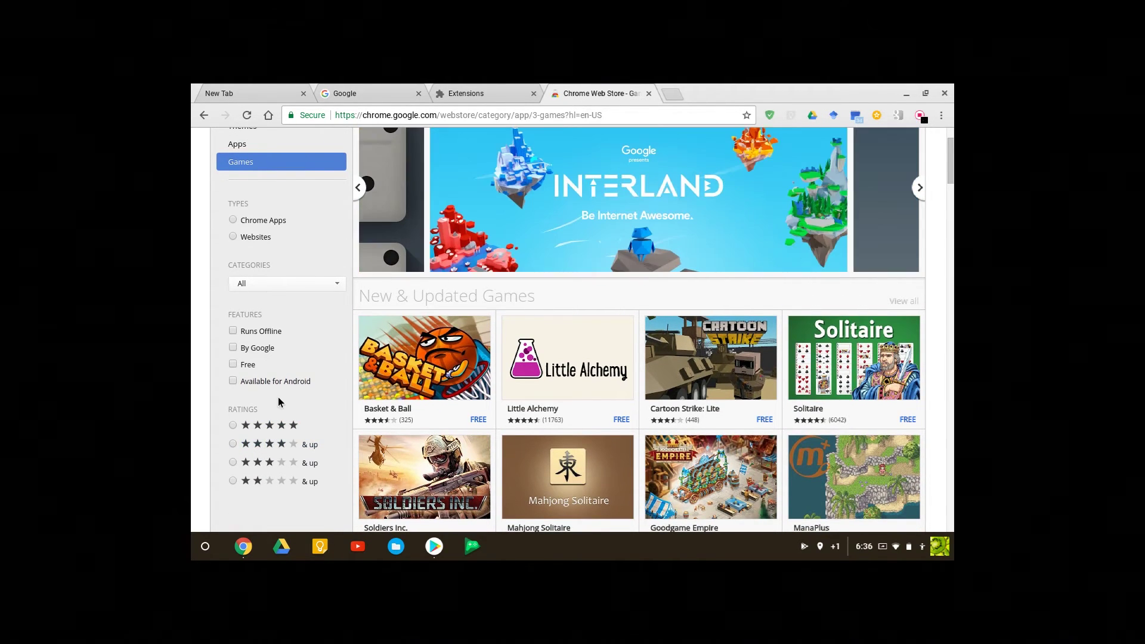
scroll(291, 410, up, 1)
scroll(288, 416, up, 3)
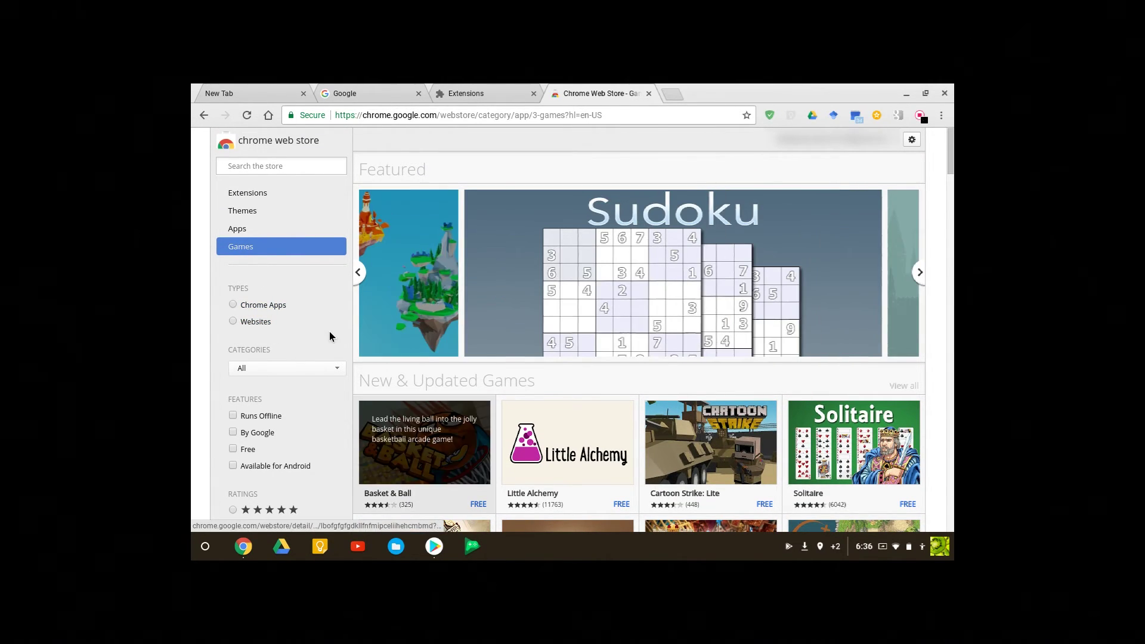
Return to the Themes section and look over its Editor's Picks
click(246, 216)
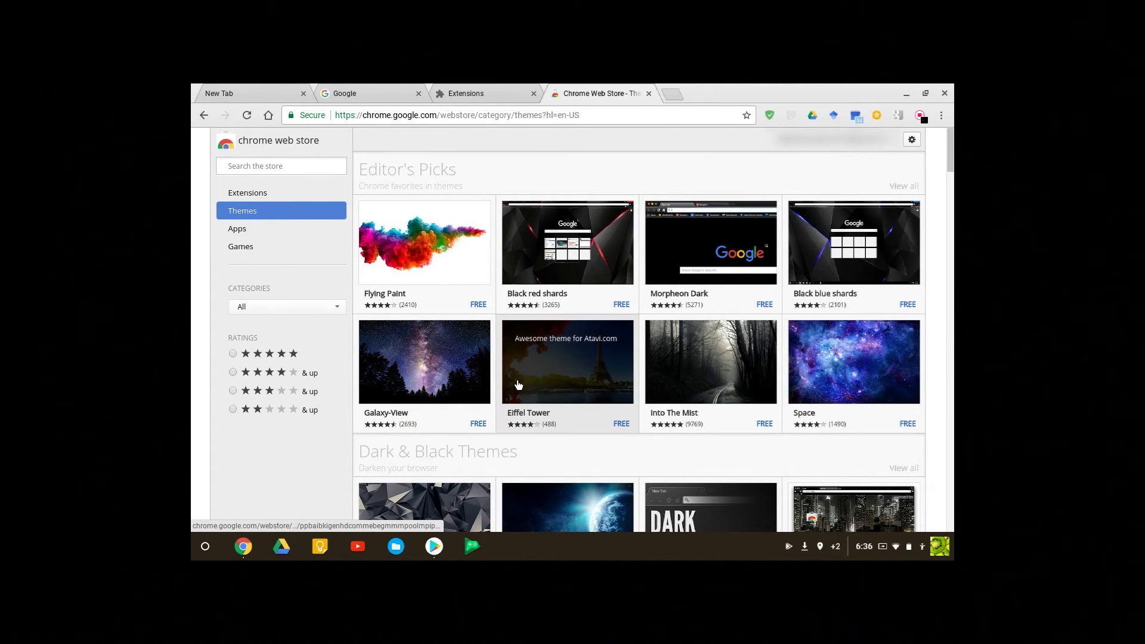
scroll(522, 415, down, 1)
scroll(522, 415, down, 6)
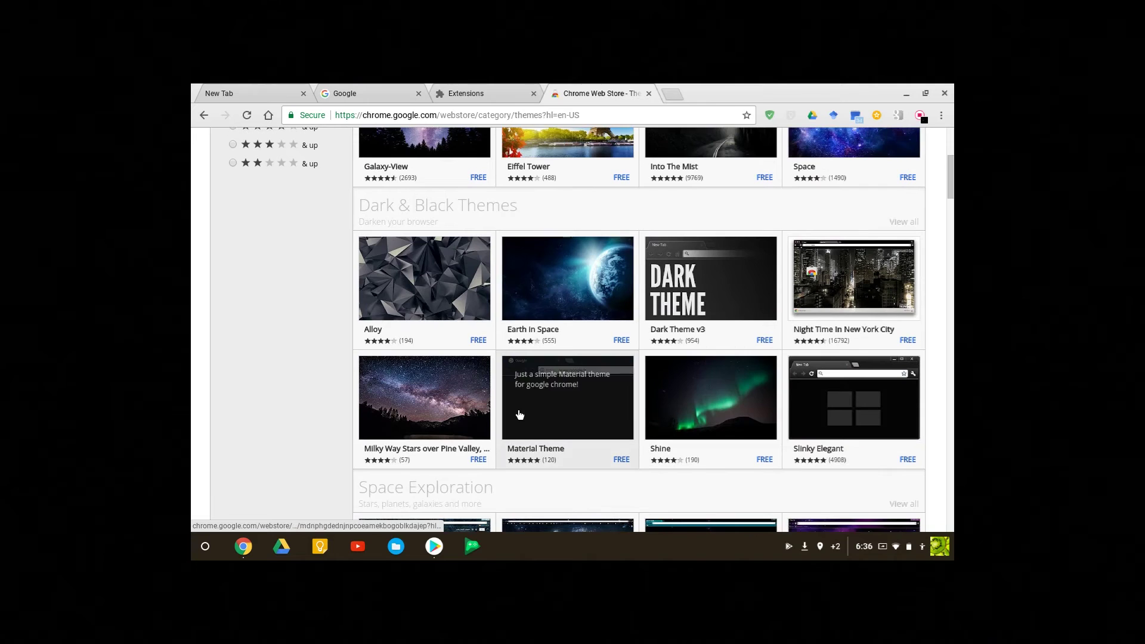
scroll(415, 337, up, 7)
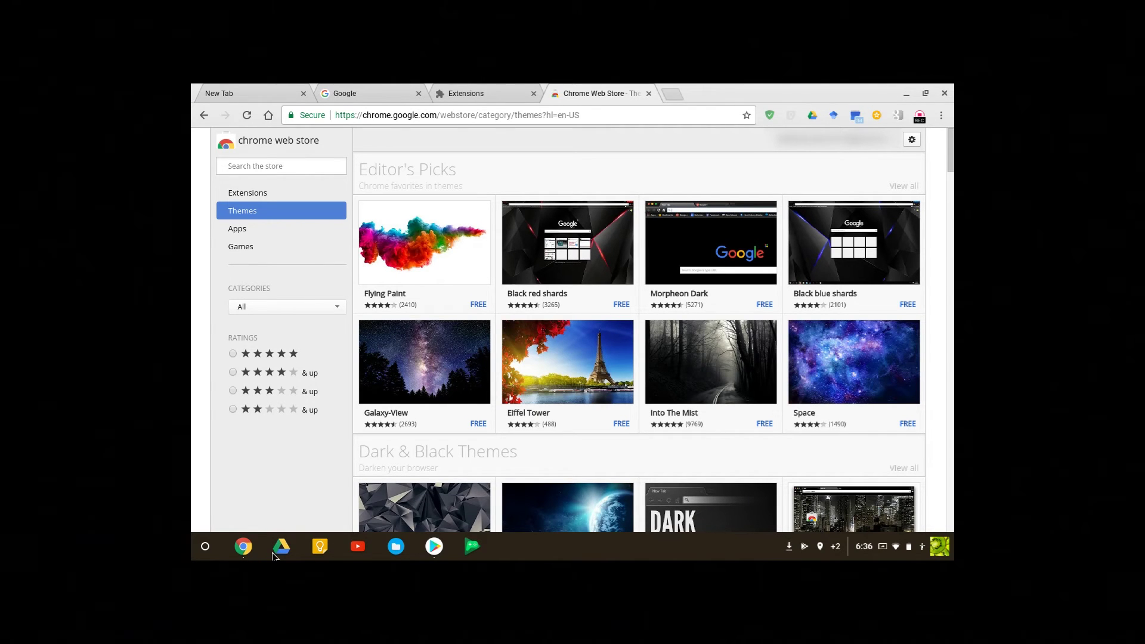
Open Play Store, visit Movies, Music, Books, return to Apps & Games, and dismiss the navigation list
click(432, 548)
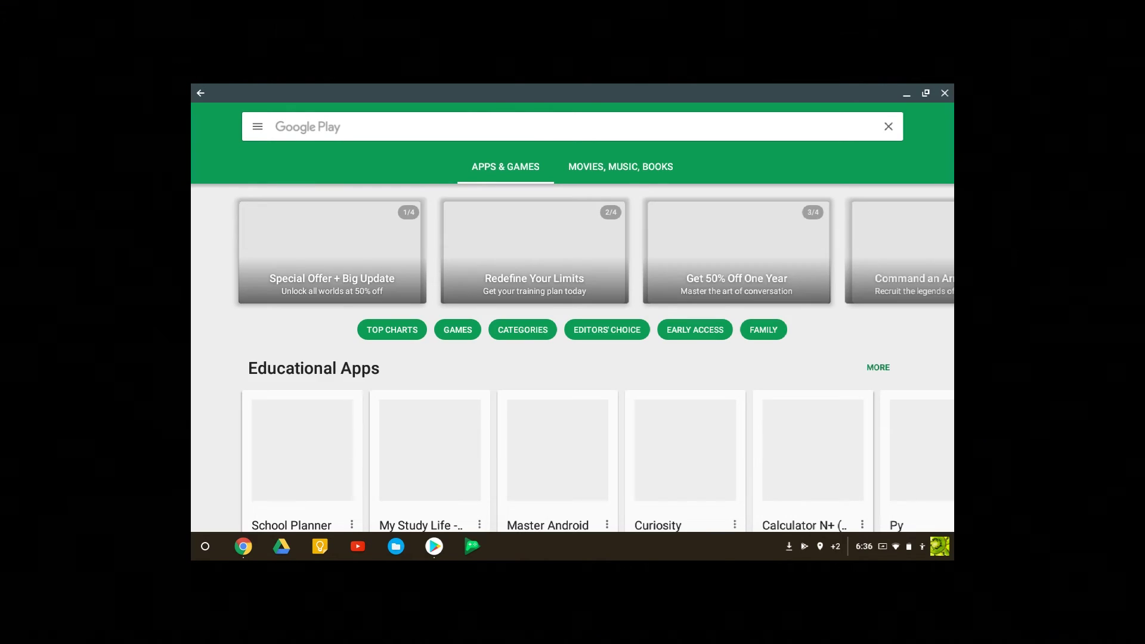
click(620, 166)
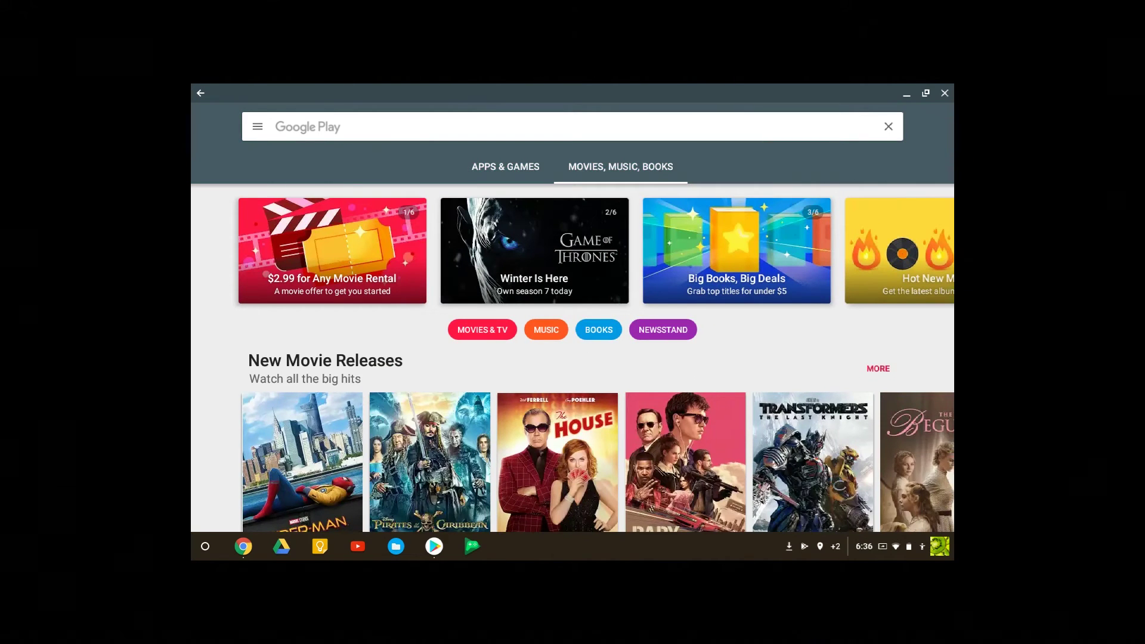
click(505, 166)
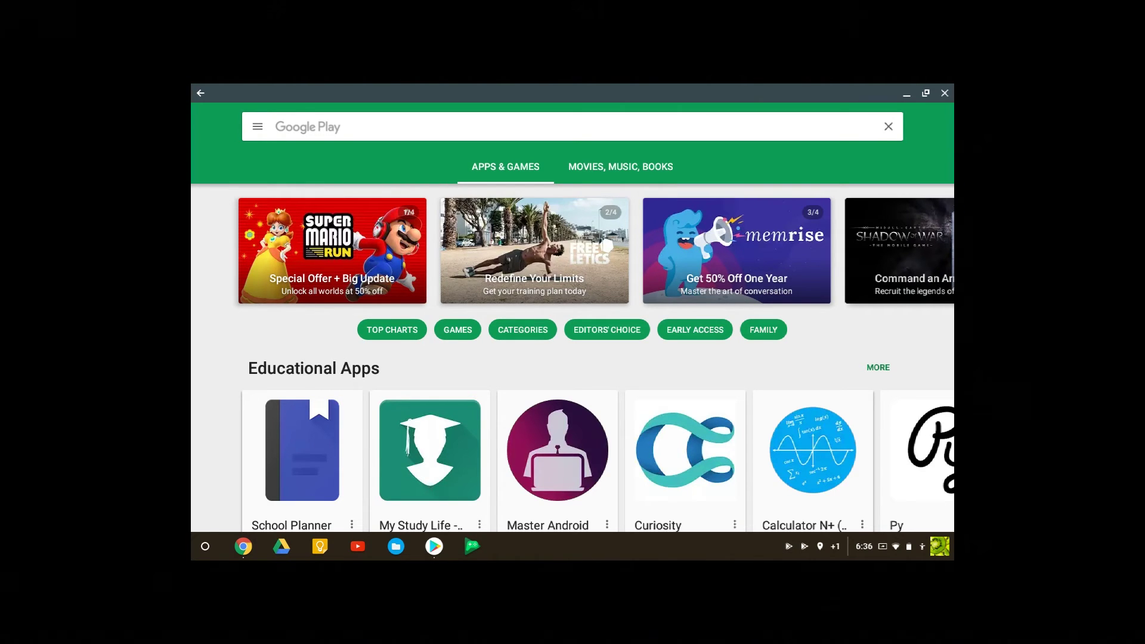
click(257, 126)
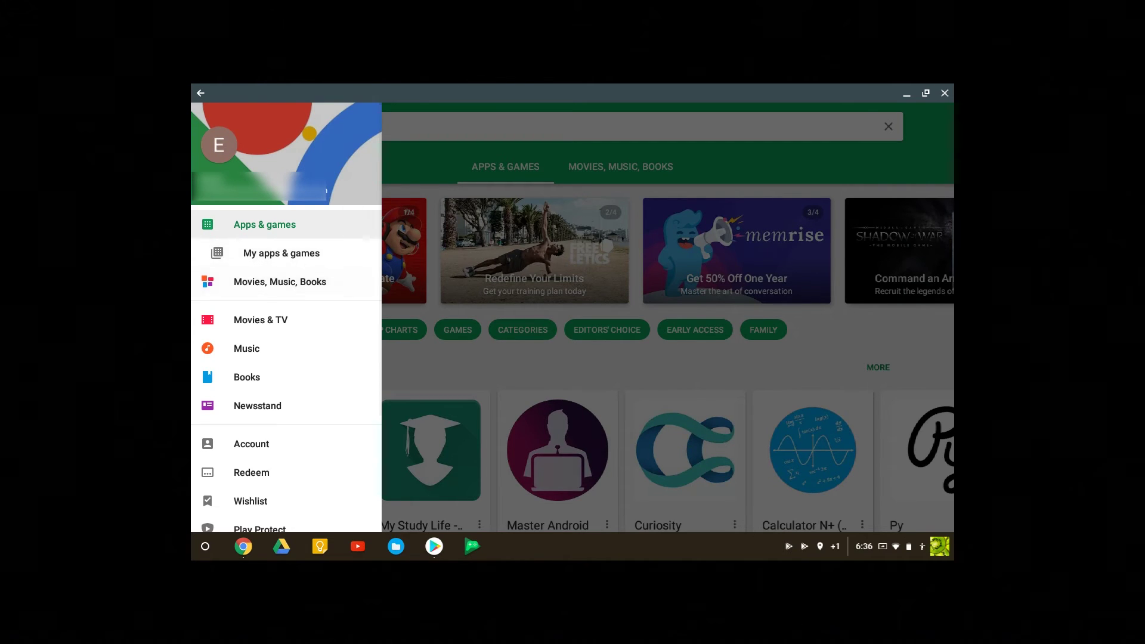
key(Escape)
Search the Play Store for 'microsoft word' and scroll through the results
click(358, 126)
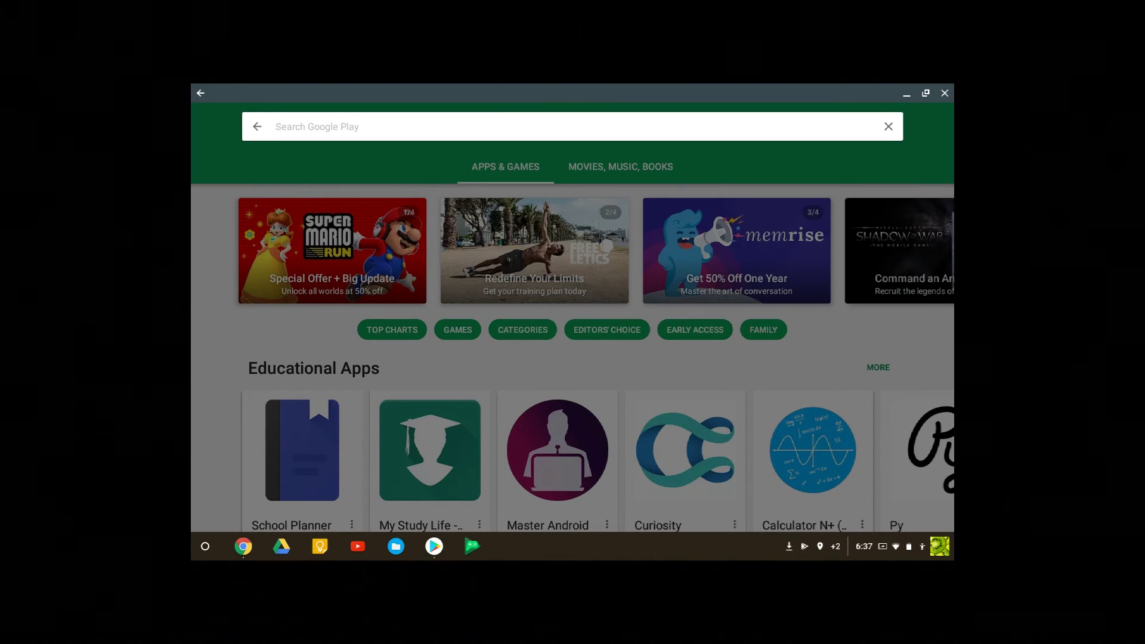
text(microsoft word)
key(Return)
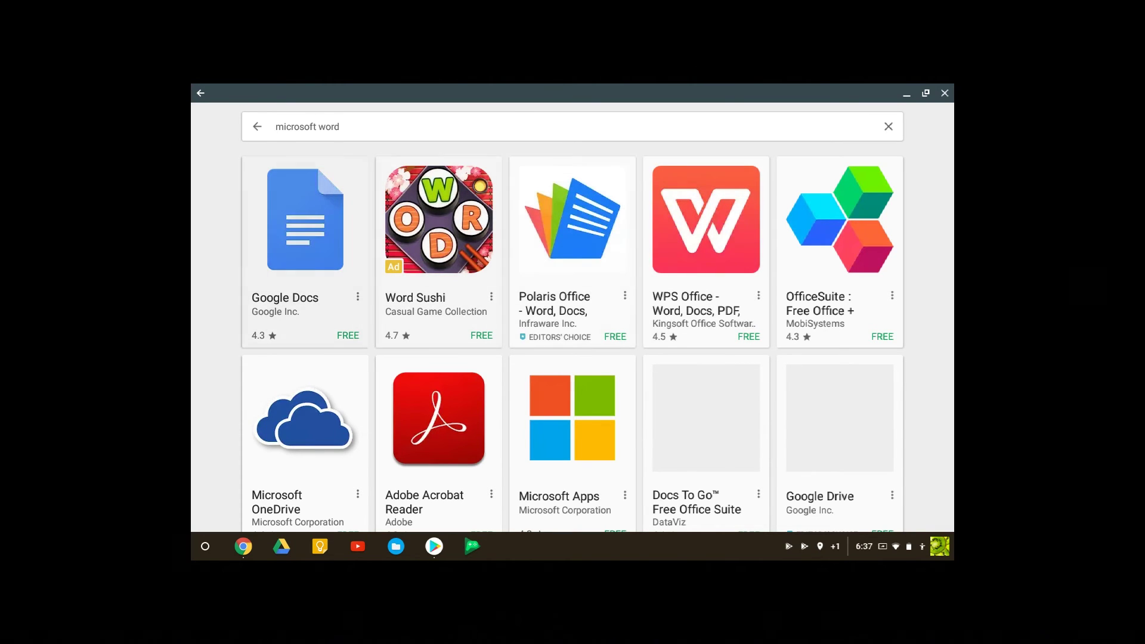
scroll(572, 318, down, 1)
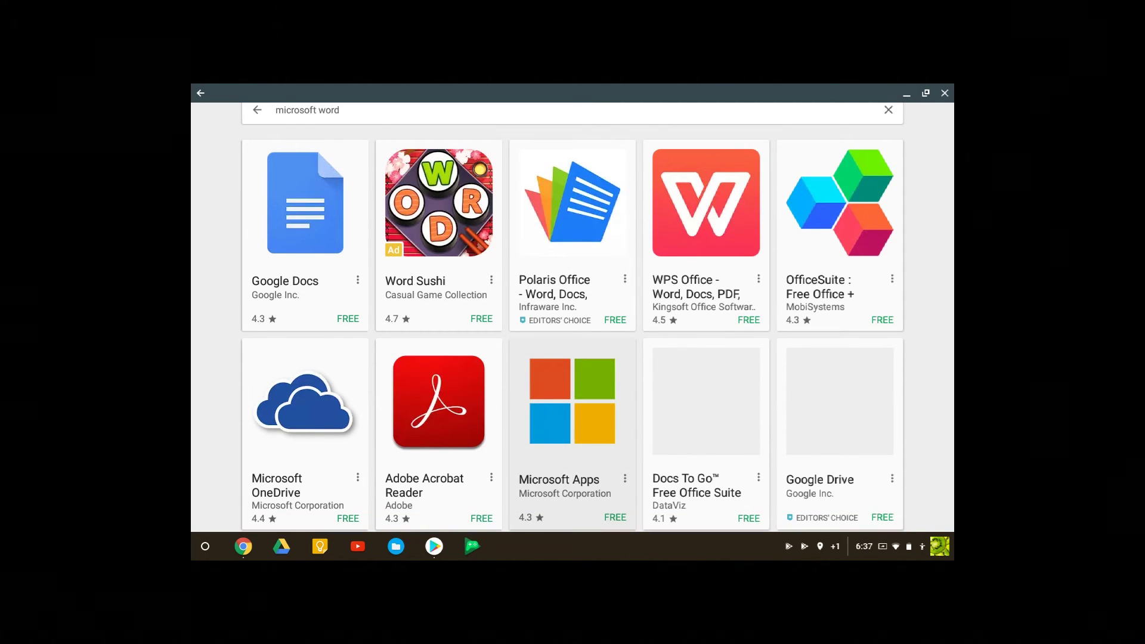
scroll(572, 317, down, 3)
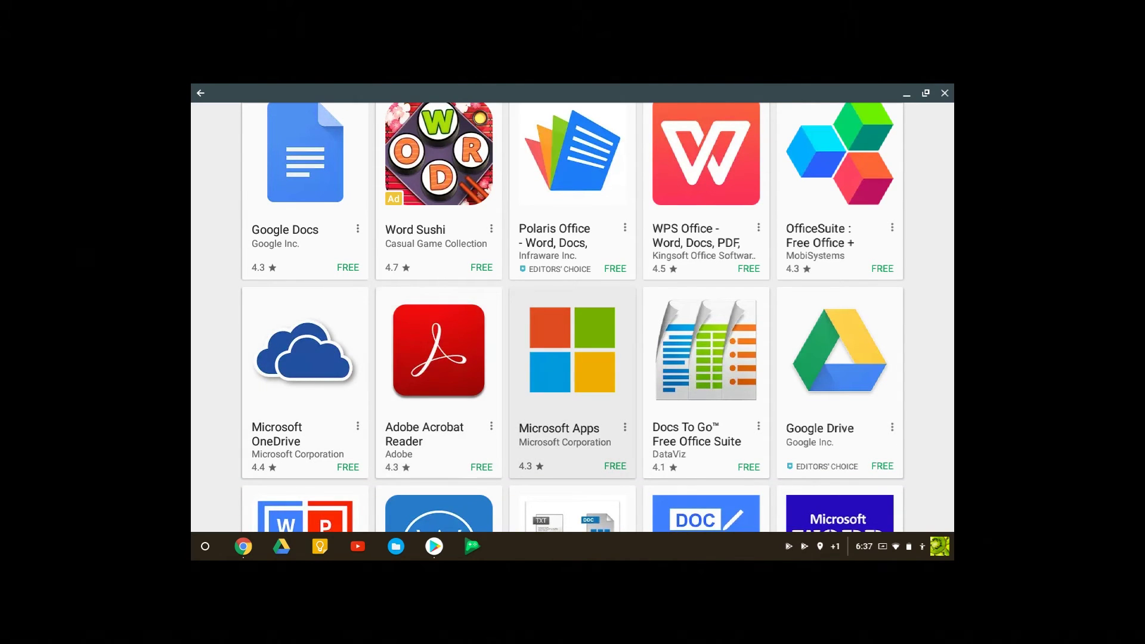
scroll(572, 317, down, 2)
scroll(572, 317, up, 3)
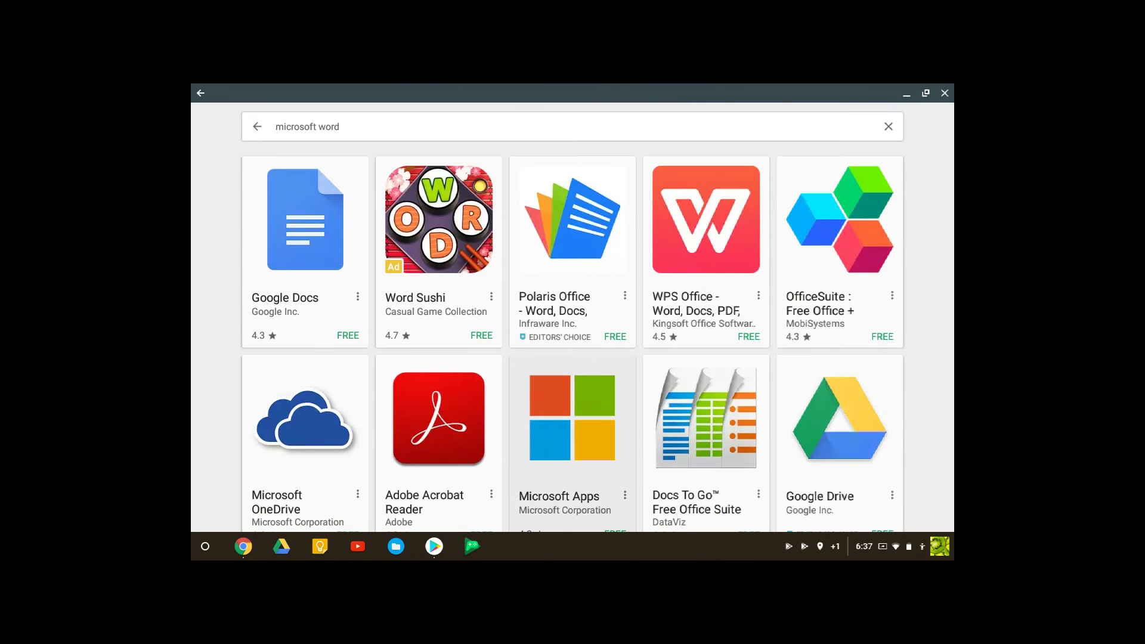
scroll(572, 317, down, 5)
scroll(572, 317, up, 5)
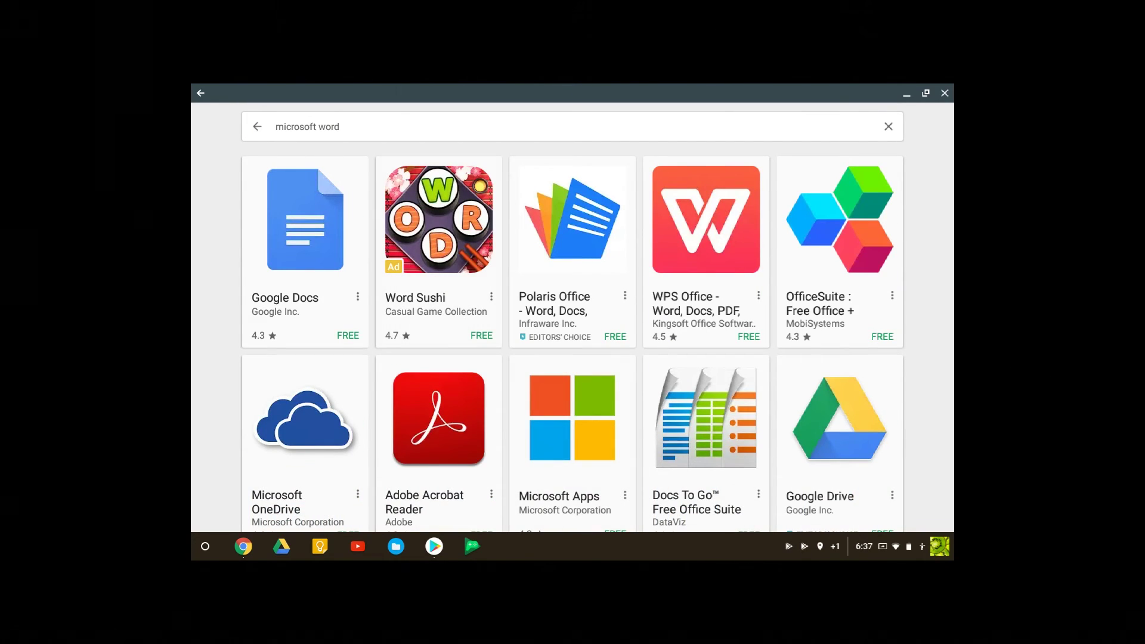
Replace the query with a 'one note' search, then erase it again
click(335, 126)
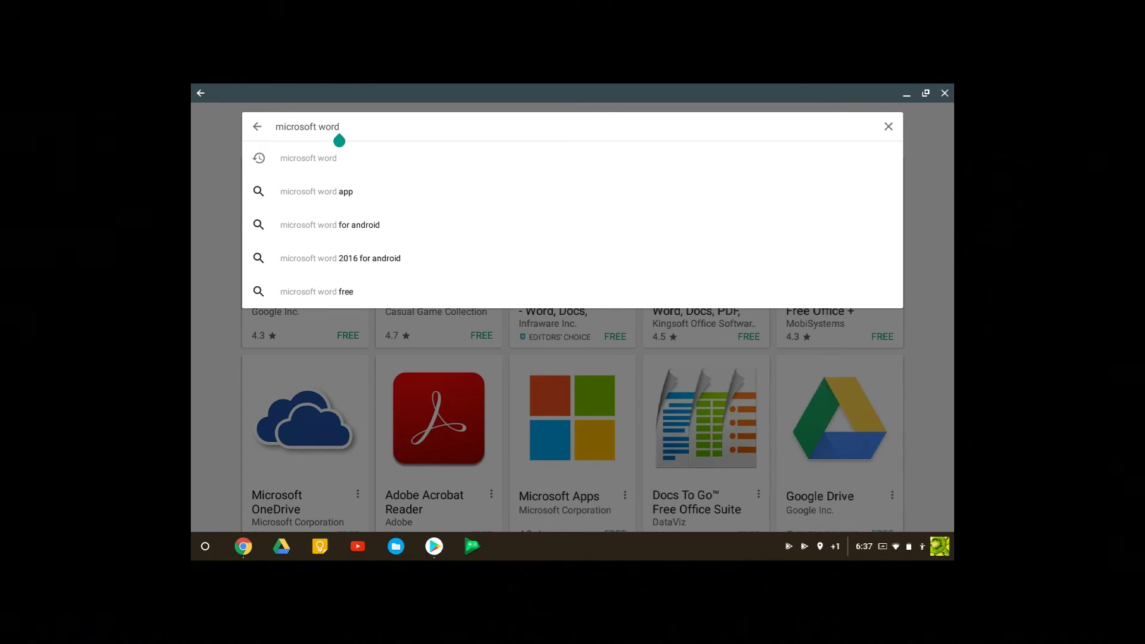
key(BackSpace)
key(BackSpace)
key(BackSpace)
key(BackSpace)
key(BackSpace)
key(BackSpace)
key(BackSpace)
key(BackSpace)
key(BackSpace)
key(BackSpace)
key(BackSpace)
key(BackSpace)
key(BackSpace)
key(BackSpace)
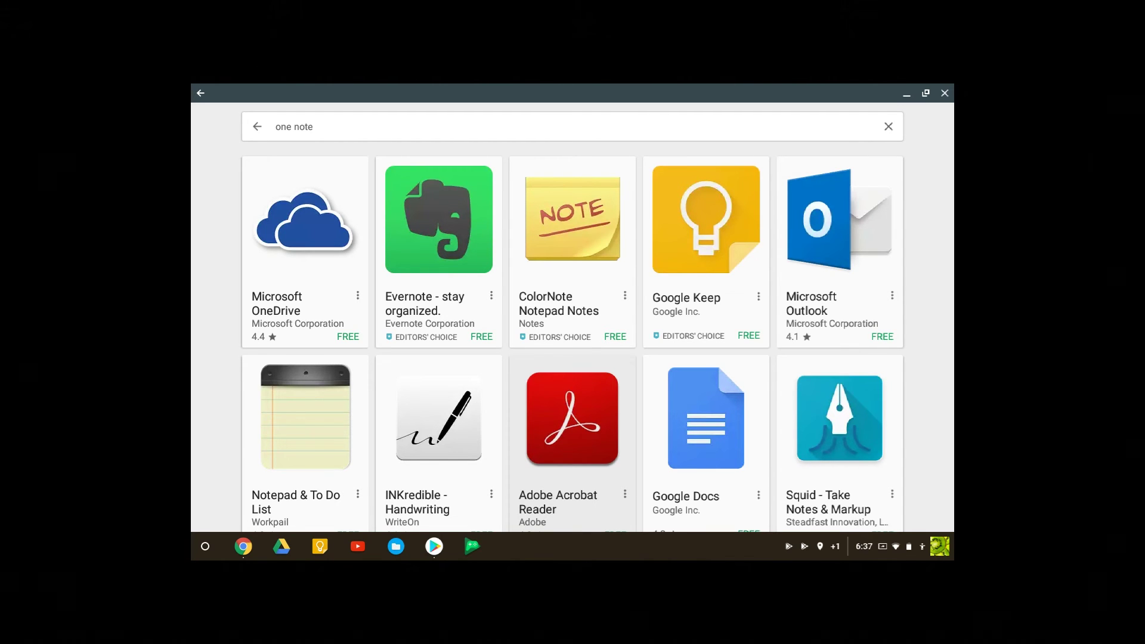
click(314, 127)
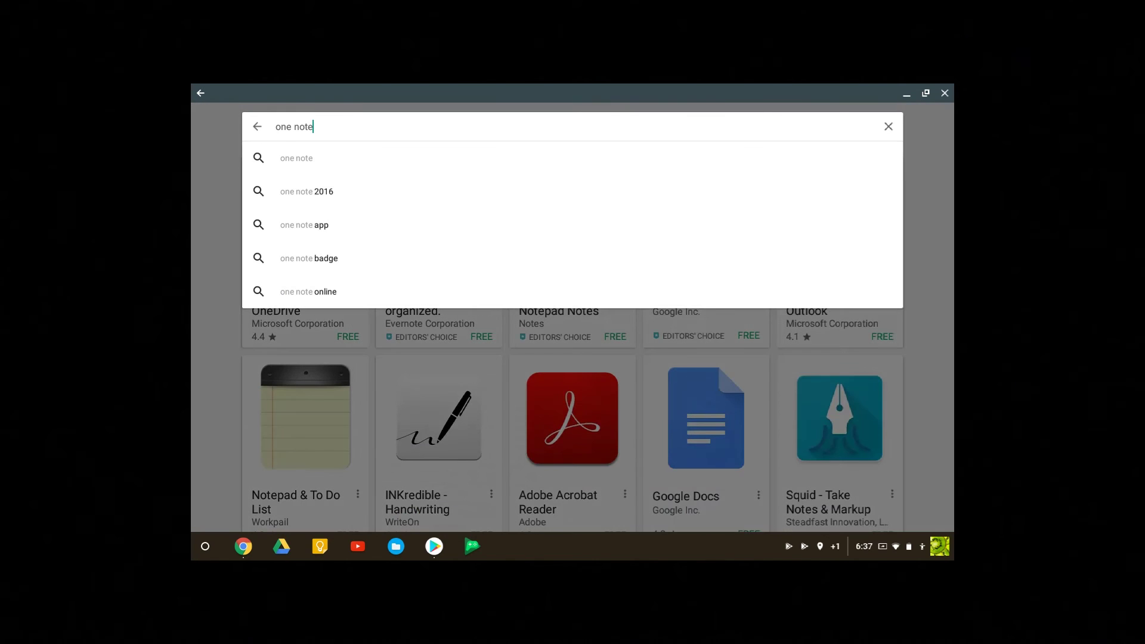
key(BackSpace)
key(BackSpace)
key(BackSpace)
key(BackSpace)
key(BackSpace)
key(BackSpace)
key(BackSpace)
key(BackSpace)
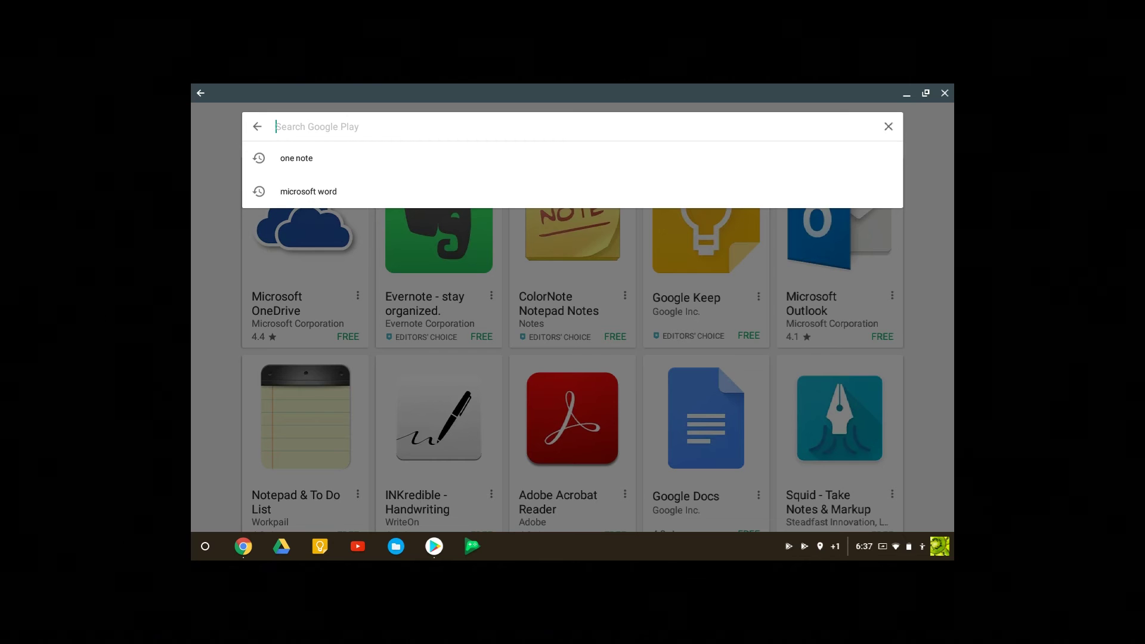
Type '8 b' into the Play Store search to look for 8 Ball Pool
text(8)
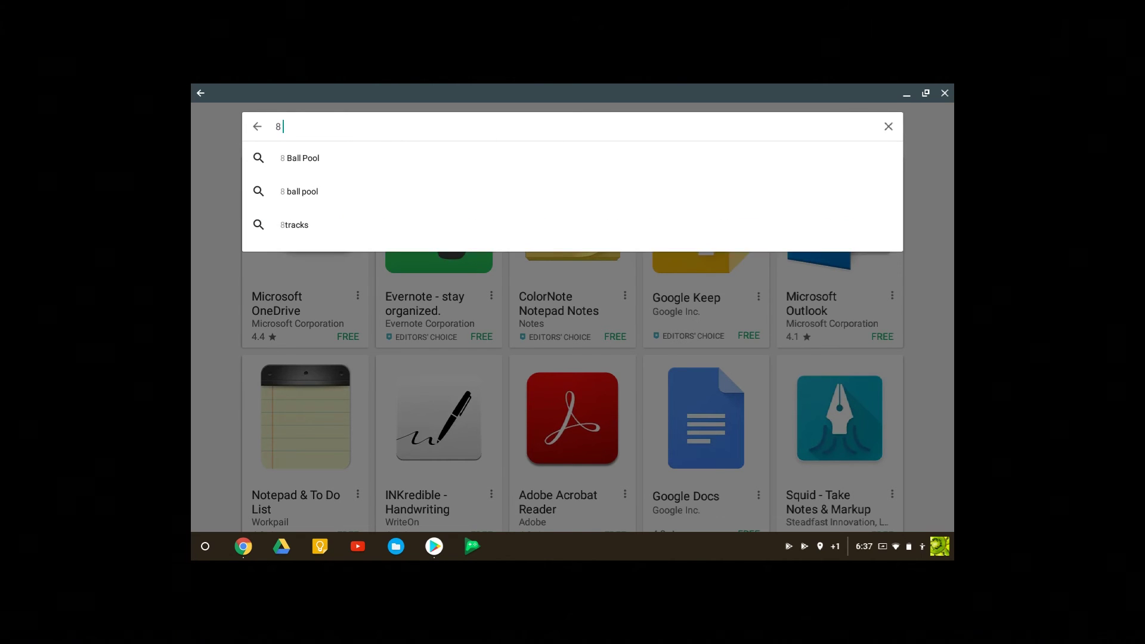
text(b)
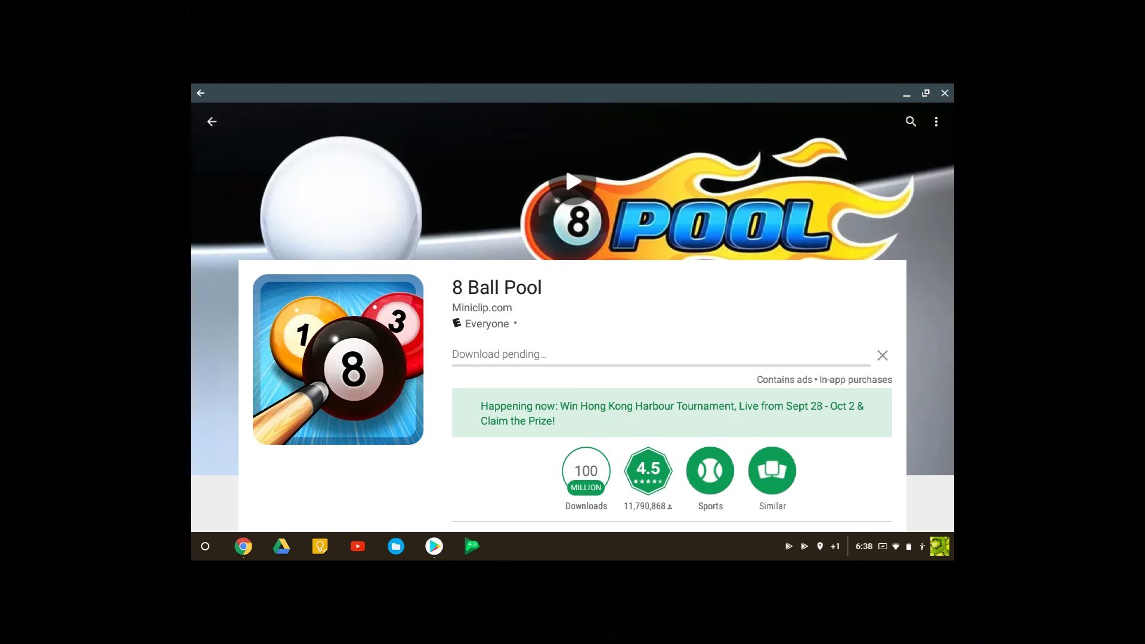
Minimize Play Store, cycle through the Extensions, Google and New Tab tabs, ending on Chrome Web Store
click(907, 94)
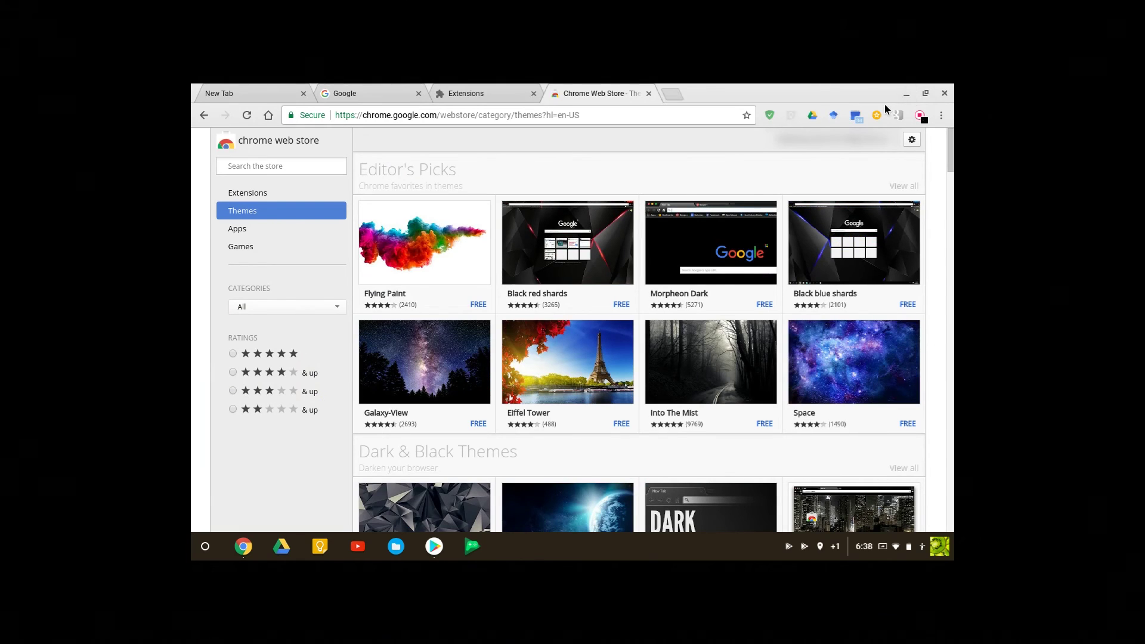
click(499, 88)
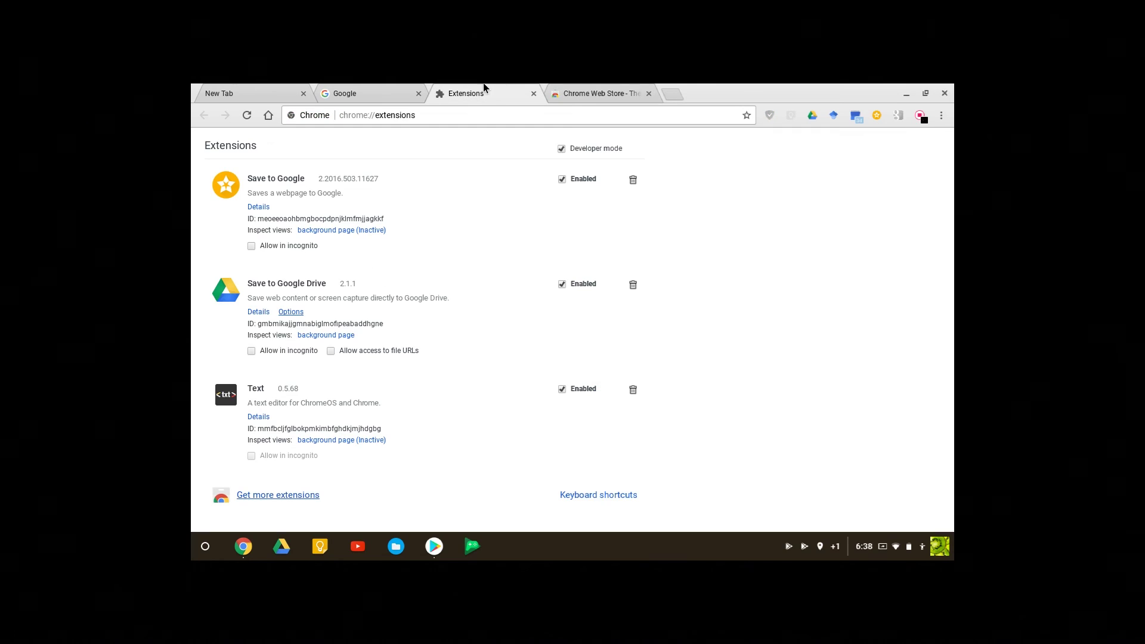
click(381, 88)
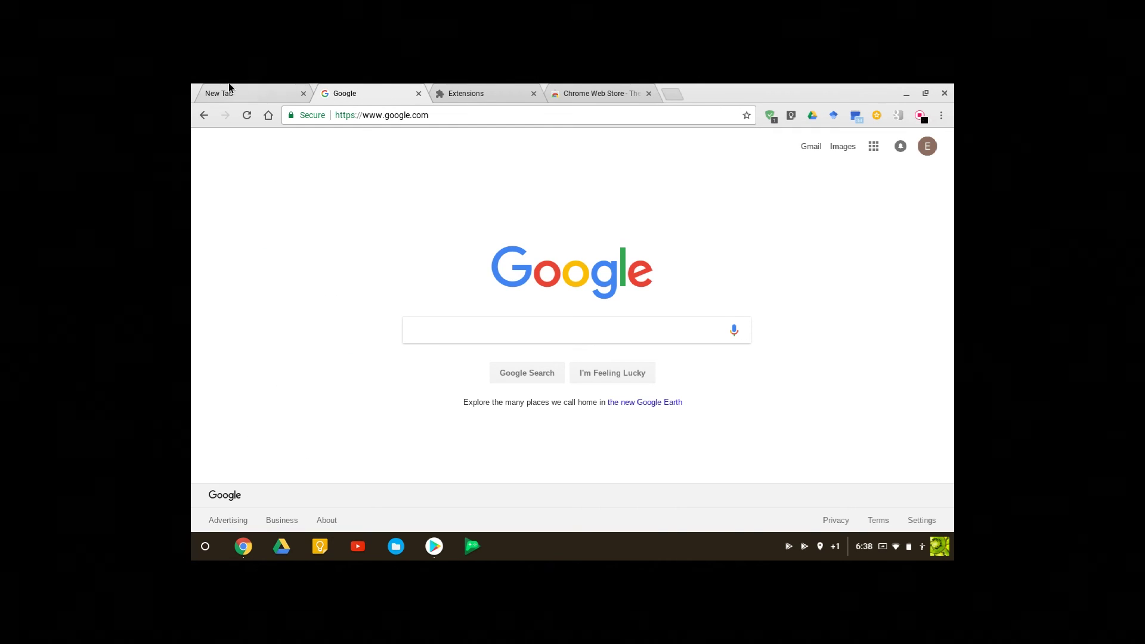
click(228, 89)
click(368, 87)
click(454, 85)
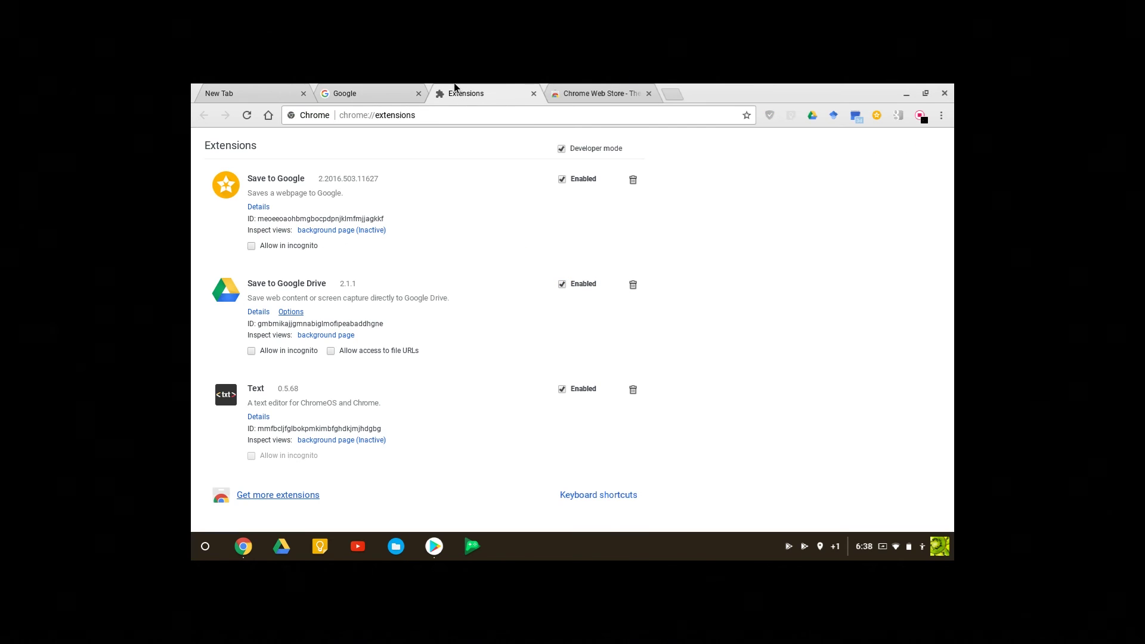
click(584, 89)
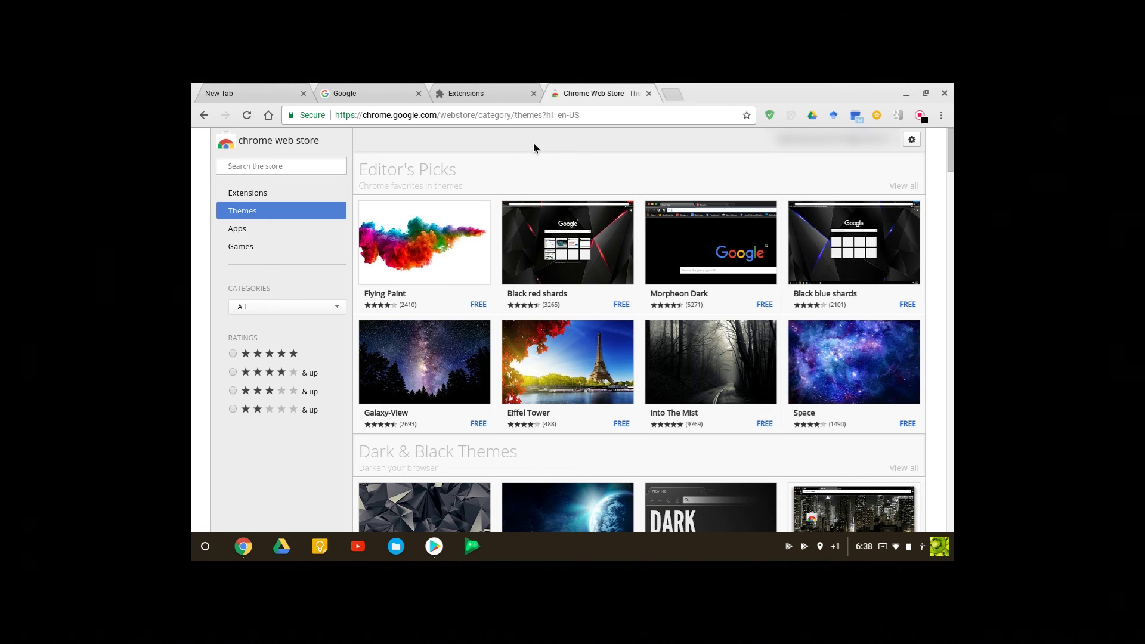
Check the notification list and per-app notification settings, then return to the Extensions tab
click(835, 546)
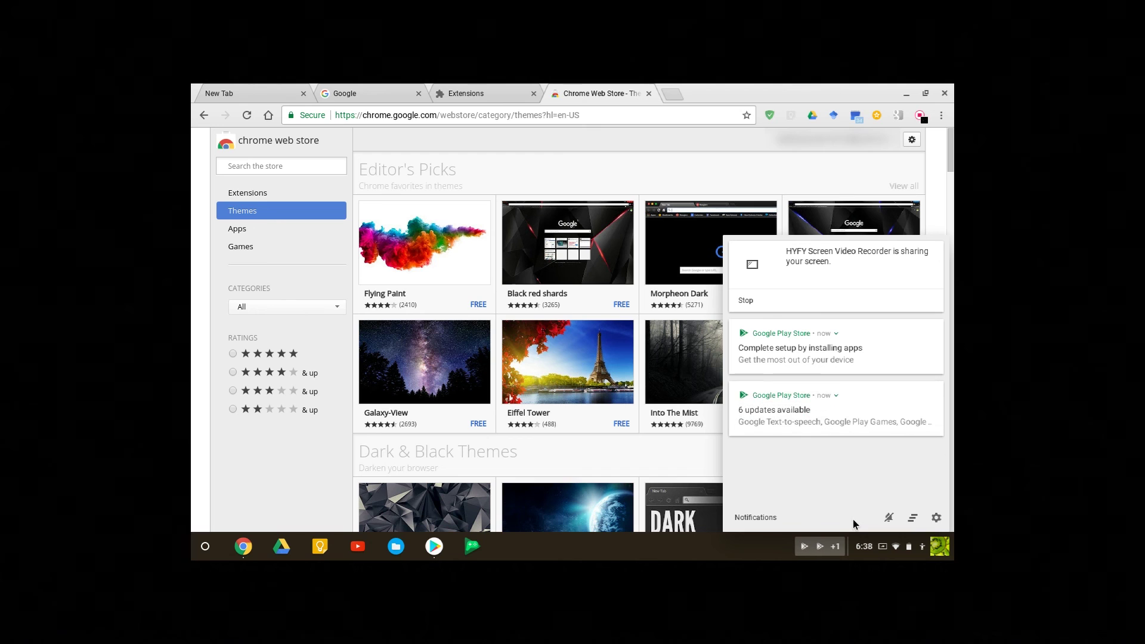
click(935, 518)
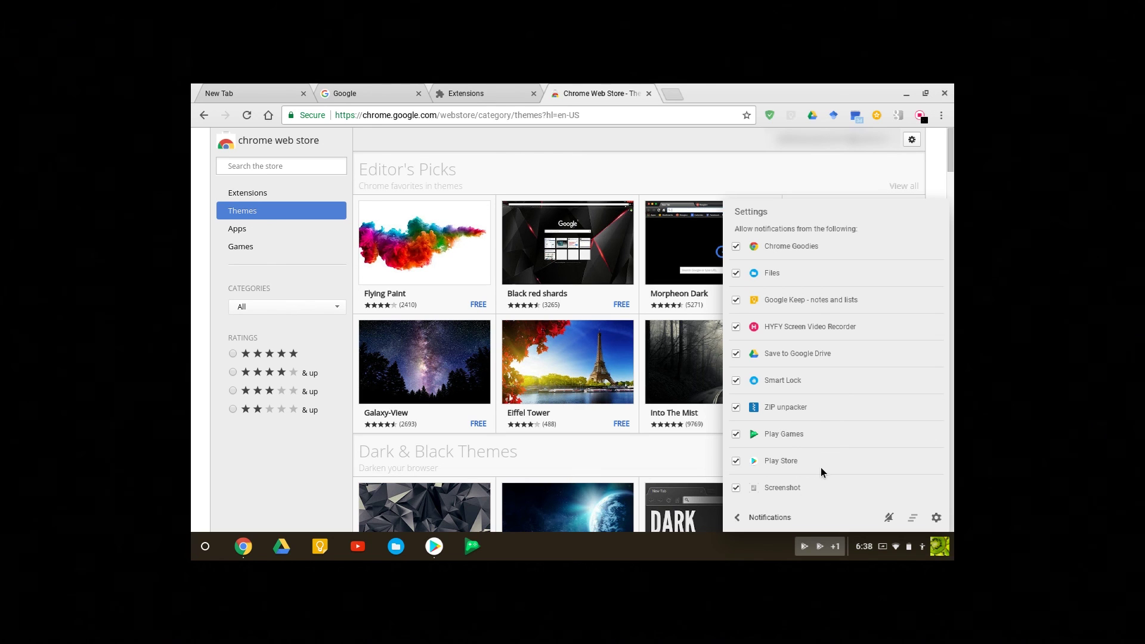
click(737, 517)
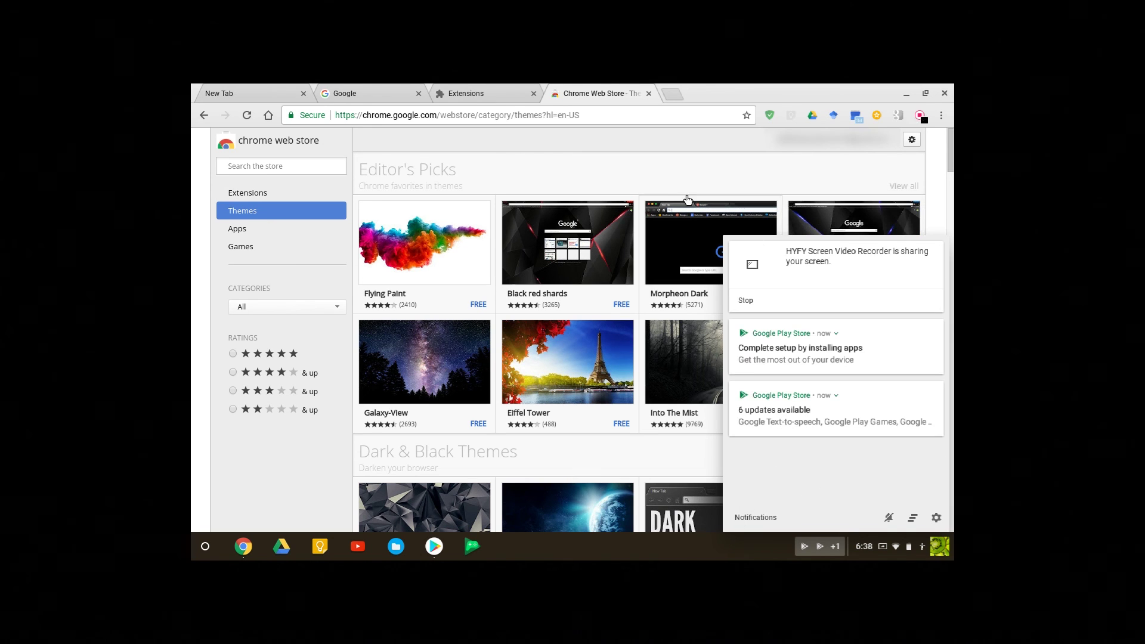
click(491, 84)
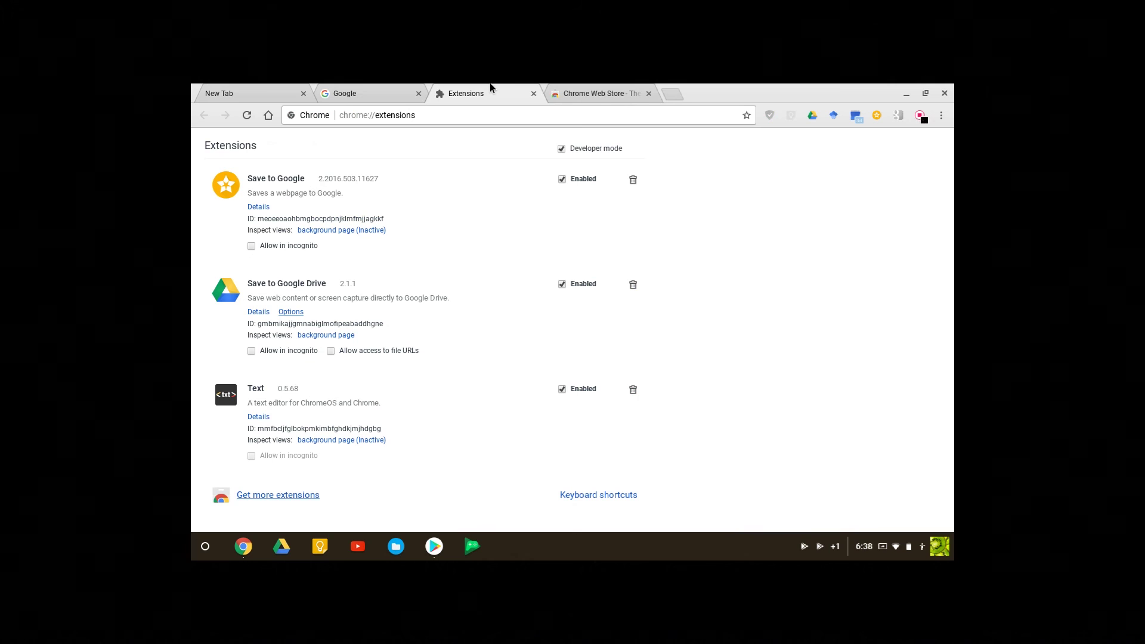
Bring the Google homepage tab forward, expand the Google apps grid to show more apps, then close it
click(366, 84)
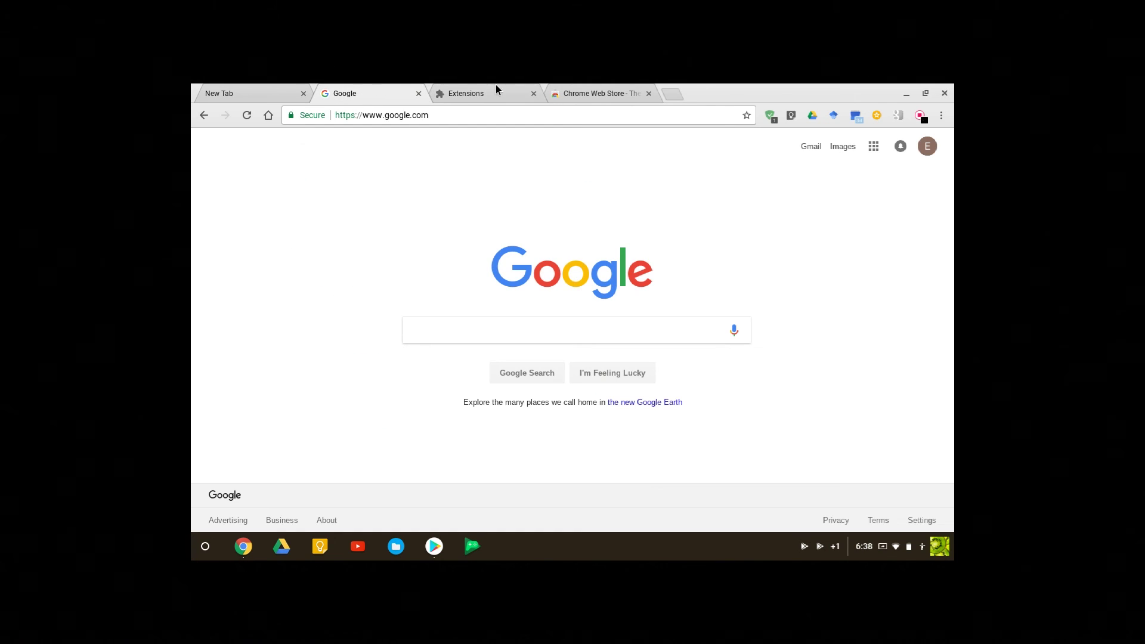
click(873, 146)
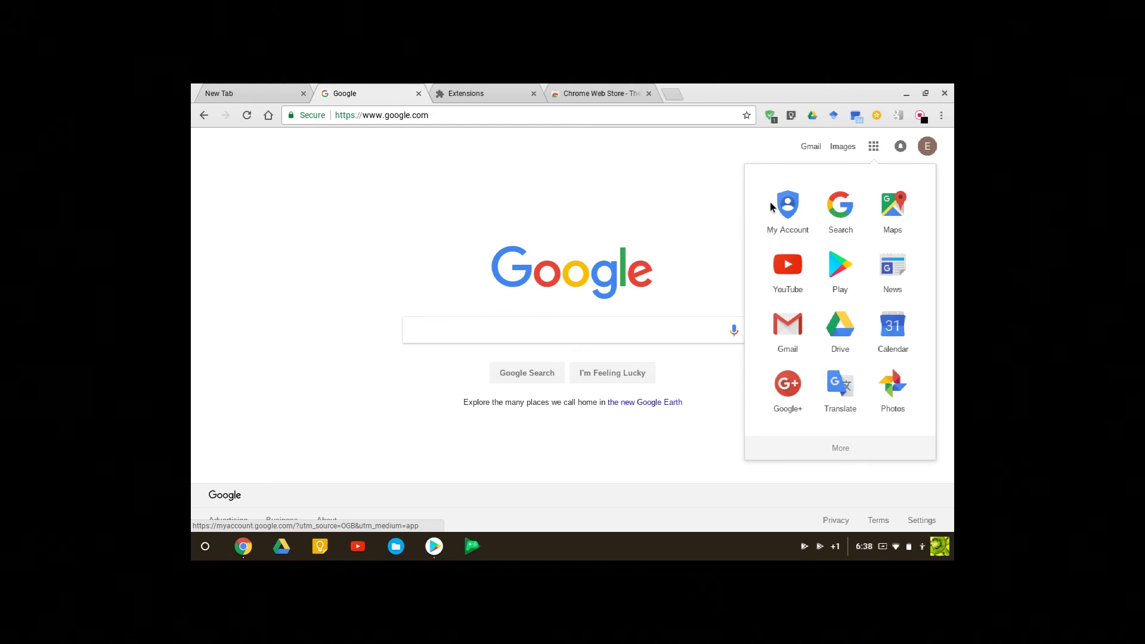
click(842, 449)
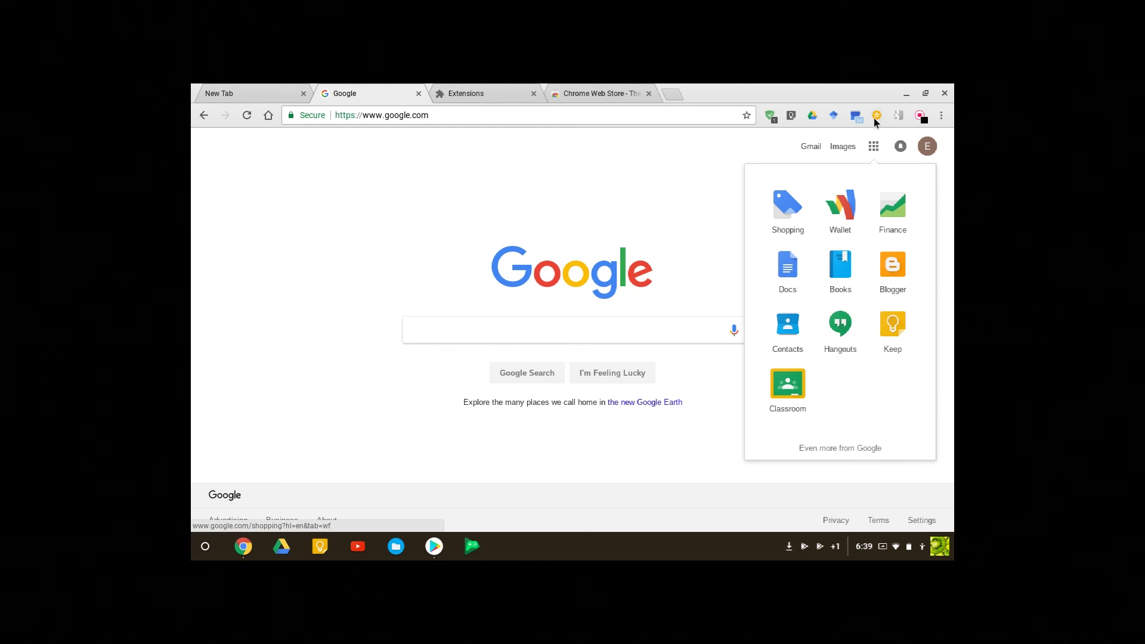
click(874, 149)
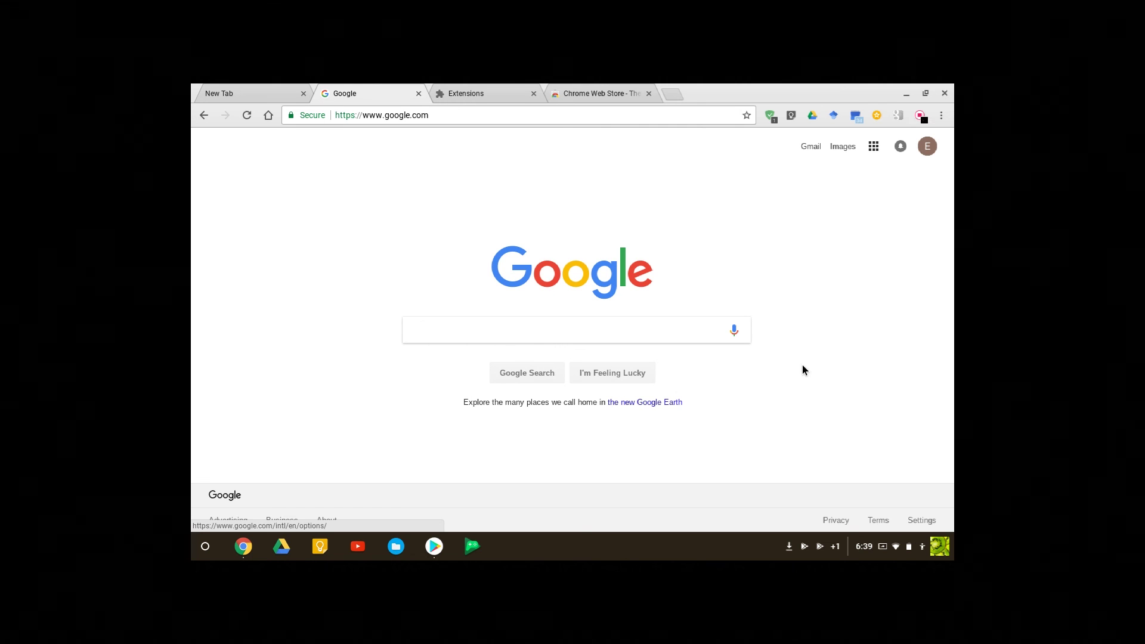
Open the launcher from the shelf's left end to show search and suggested apps like Play Store
click(205, 546)
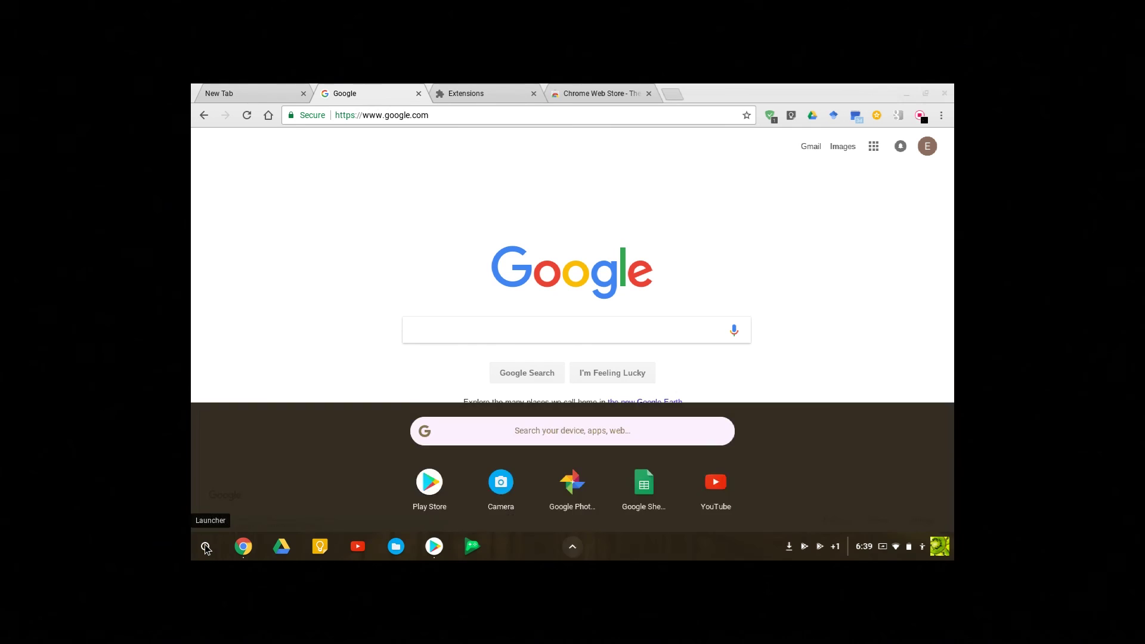